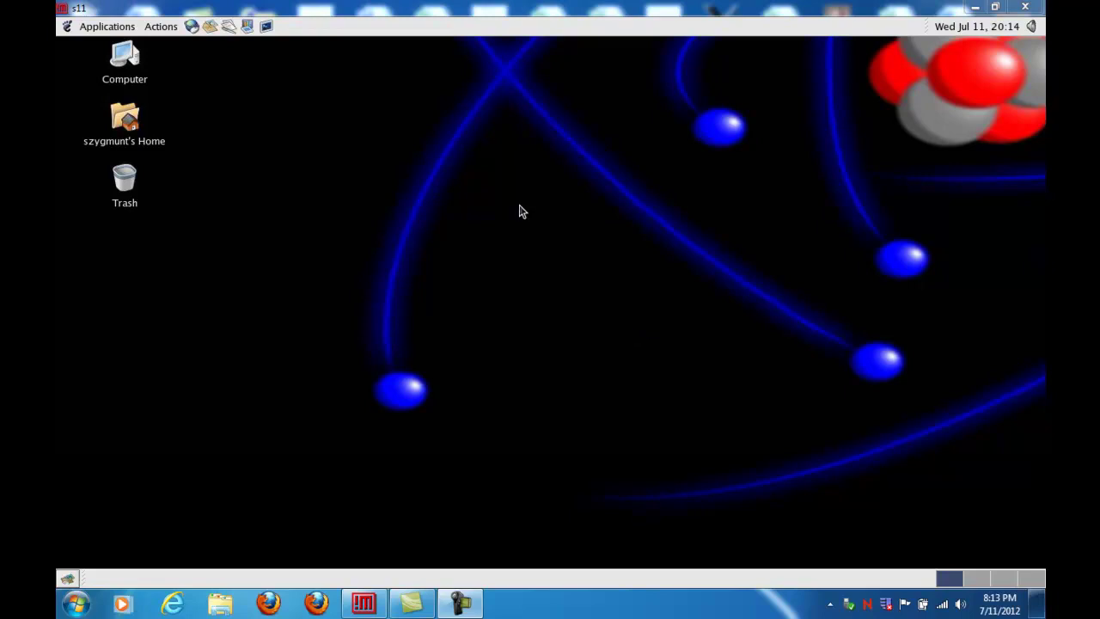
# Step: In a terminal, connect to the remote host with ssh -Y n0 and launch GaussView in the background using gv &
pyautogui.click(266, 27)
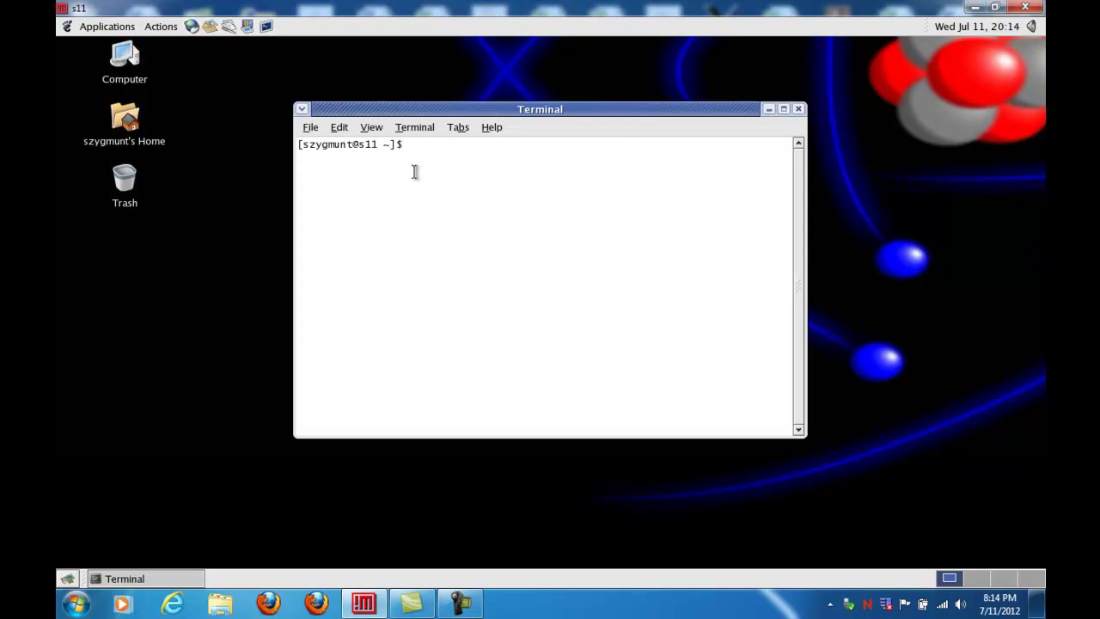
pyautogui.write('ssh -Y n0')
pyautogui.press('Return')
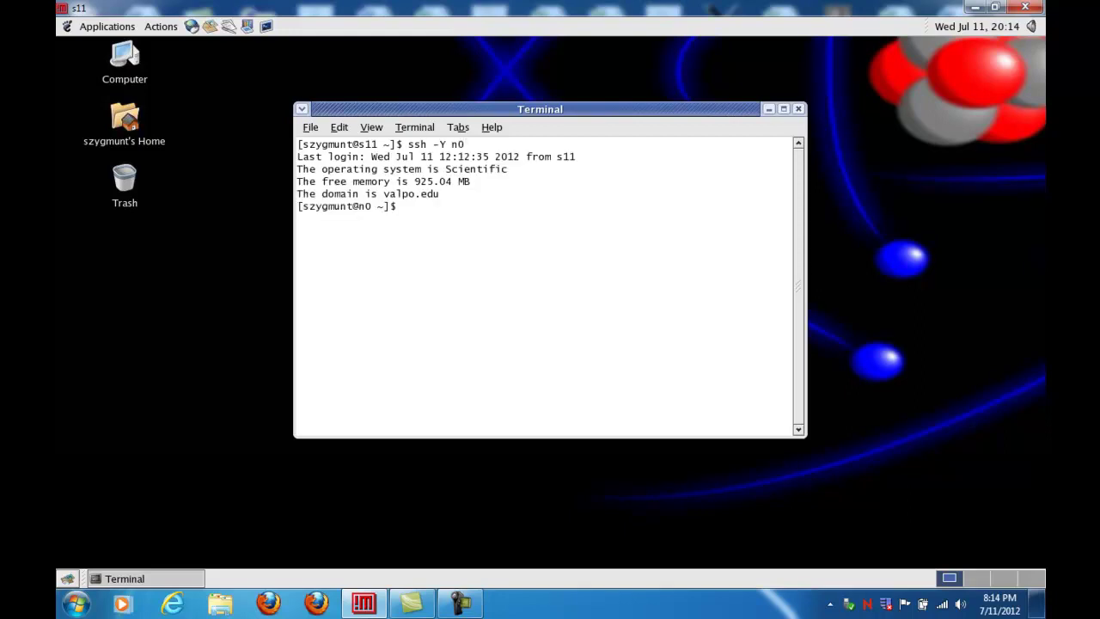
pyautogui.write('gv &')
pyautogui.press('Return')
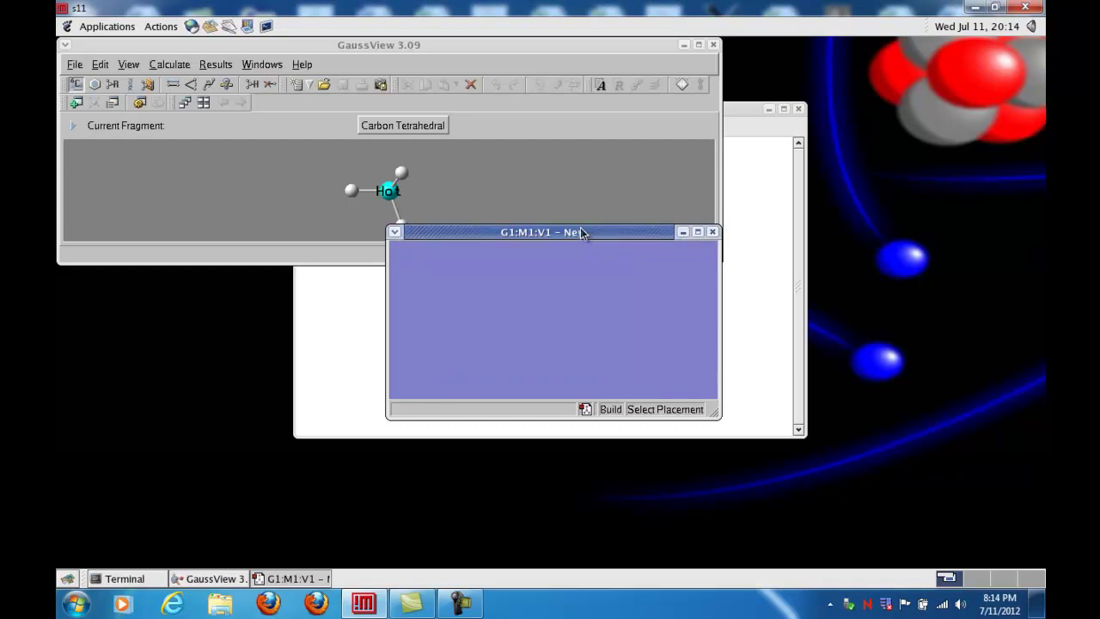
# Step: Place a tetrahedral carbon fragment in the empty molecule window to create methane
pyautogui.click(76, 86)
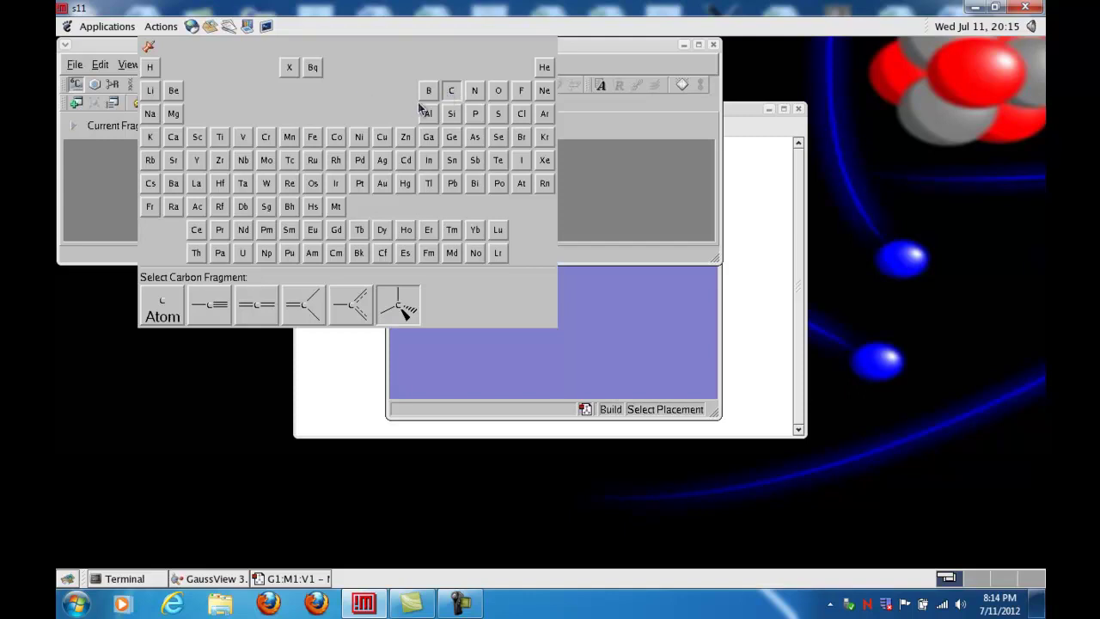
pyautogui.click(398, 306)
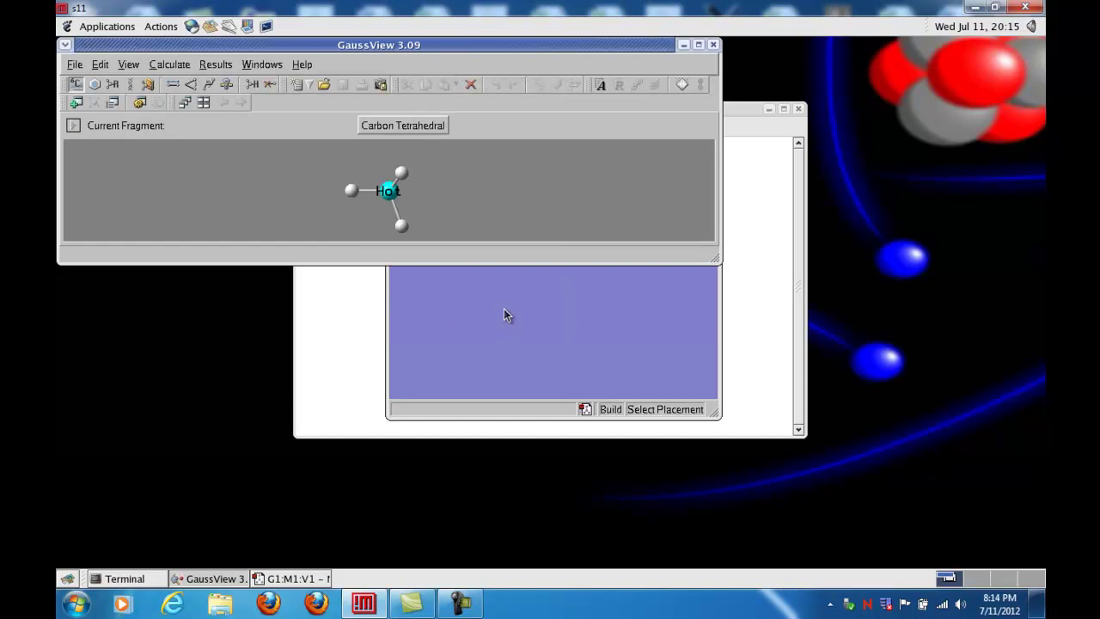
pyautogui.click(503, 309)
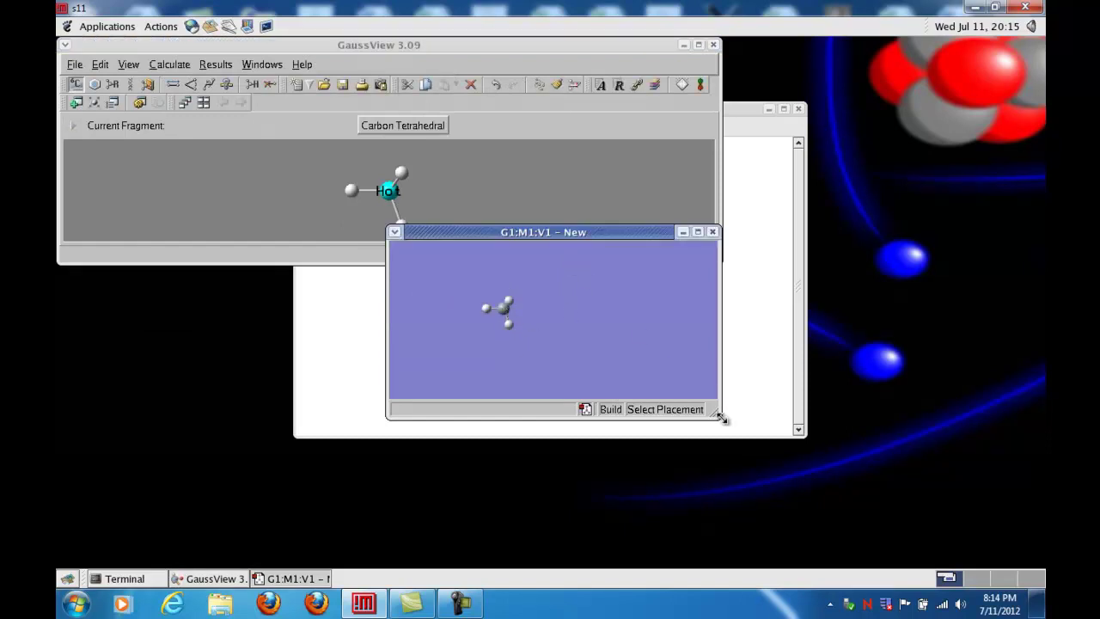
pyautogui.moveTo(530, 302); pyautogui.dragTo(535, 354, button='right')
pyautogui.moveTo(535, 355); pyautogui.dragTo(523, 331)
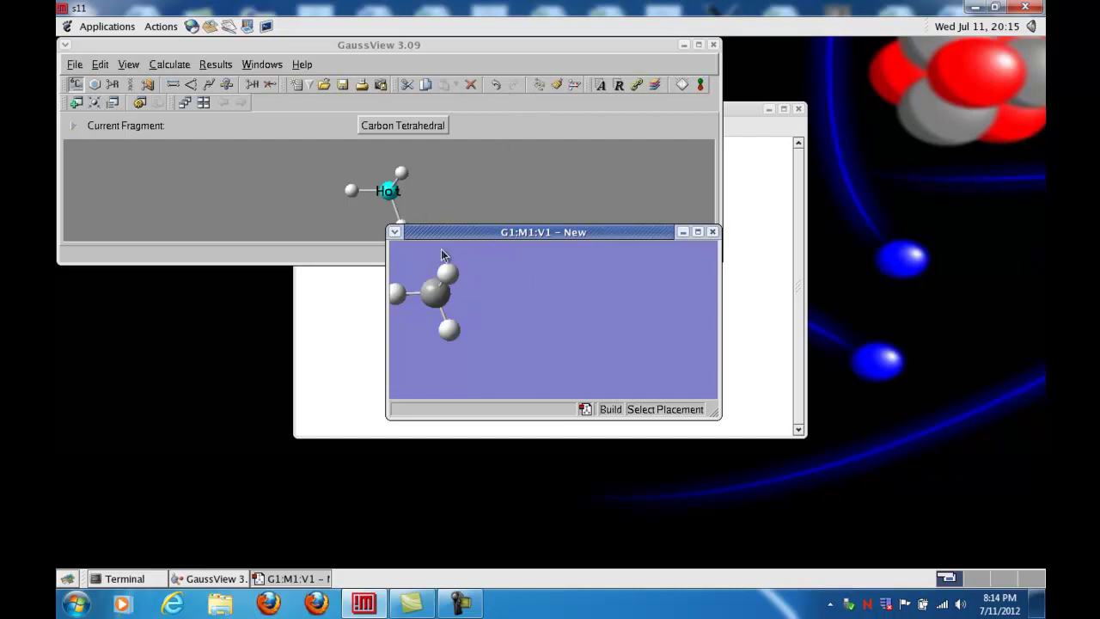
# Step: Center the methane molecule in its view, and reposition and enlarge the molecule window
pyautogui.click(94, 103)
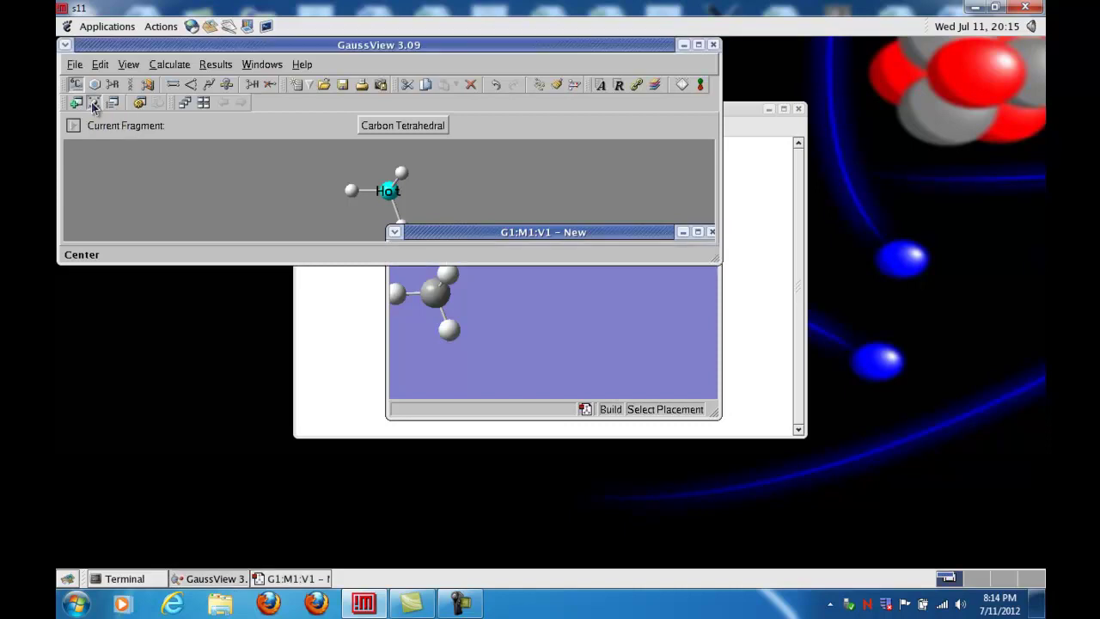
pyautogui.click(524, 414)
pyautogui.moveTo(488, 232); pyautogui.dragTo(310, 213)
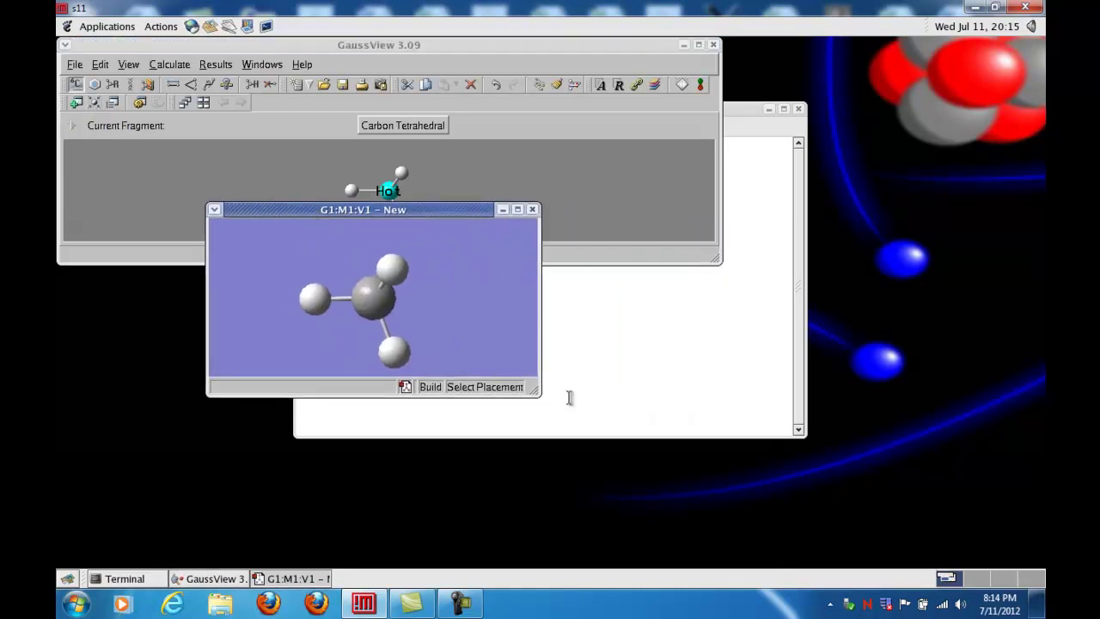
pyautogui.moveTo(538, 395); pyautogui.dragTo(660, 494)
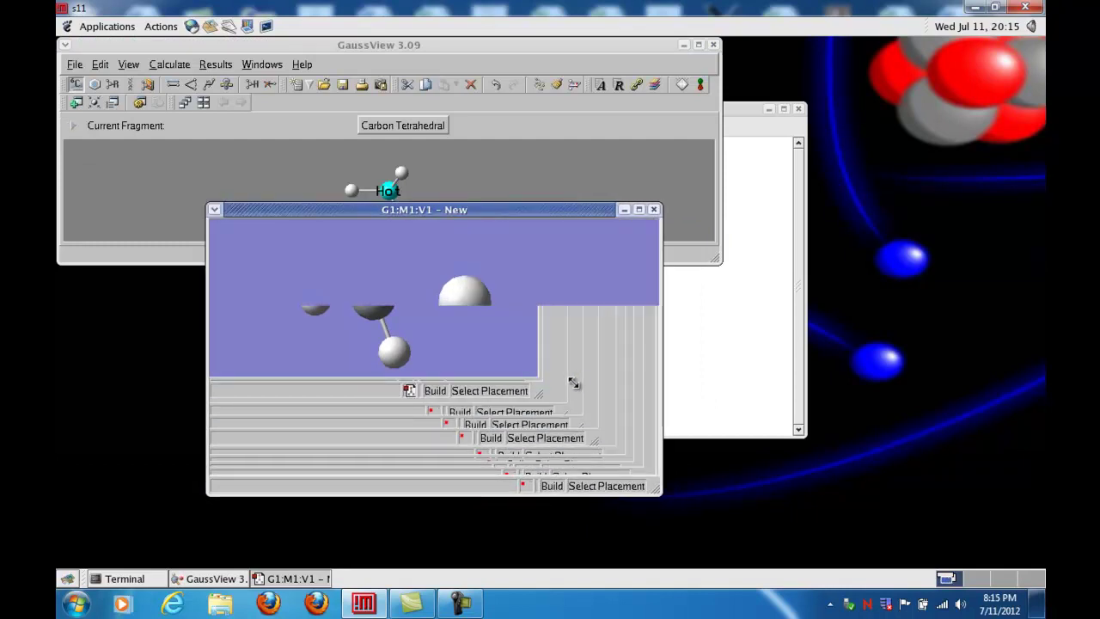
# Step: Replace one hydrogen of the methane with a tetrahedral carbon fragment to build ethane
pyautogui.moveTo(451, 382); pyautogui.dragTo(456, 324)
pyautogui.scroll(-3, 451, 331)
pyautogui.moveTo(457, 364); pyautogui.dragTo(521, 368)
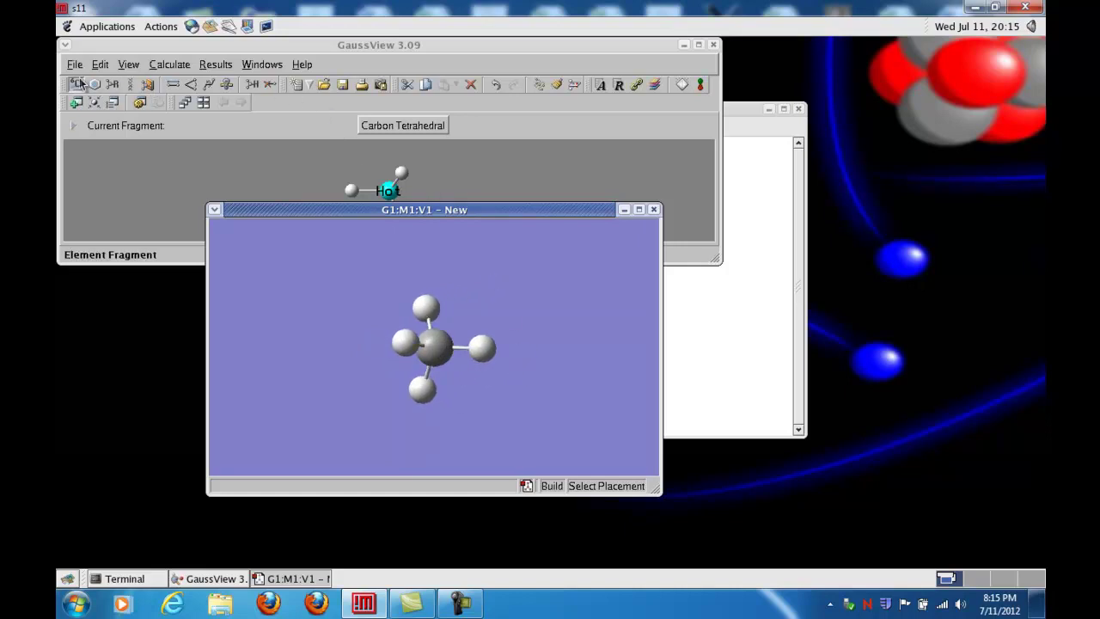
pyautogui.click(482, 348)
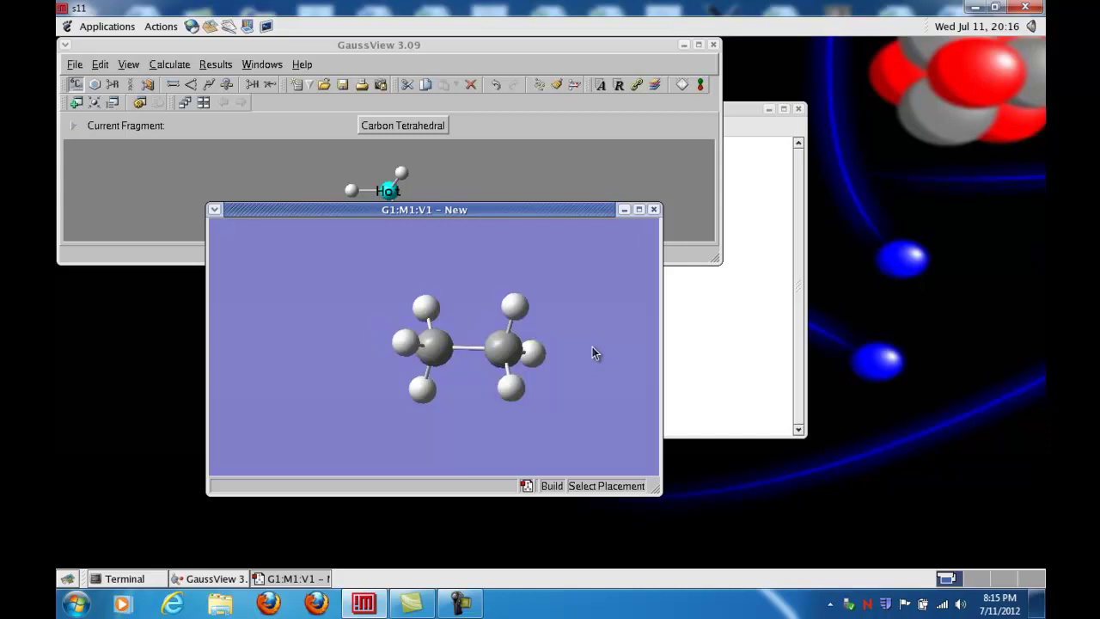
# Step: Inspect the ethane along its carbon-carbon axis and display the element symbols on all atoms
pyautogui.moveTo(592, 349); pyautogui.dragTo(498, 350)
pyautogui.moveTo(575, 344); pyautogui.dragTo(548, 350)
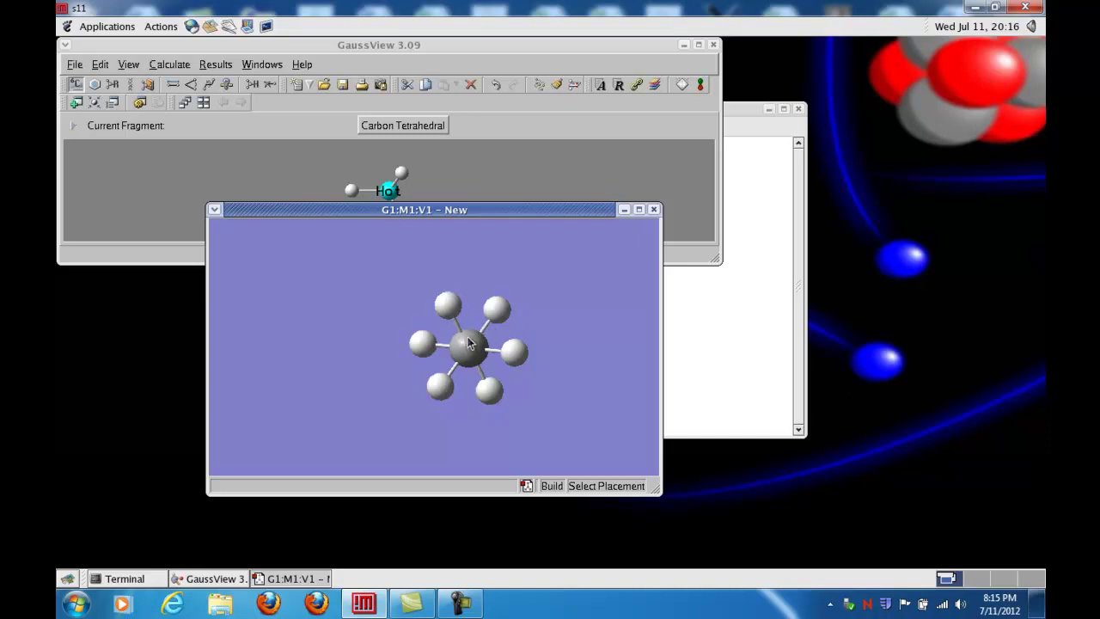
pyautogui.moveTo(542, 342)
pyautogui.mouseDown()
pyautogui.moveTo(605, 339)
pyautogui.moveTo(545, 344)
pyautogui.mouseUp()
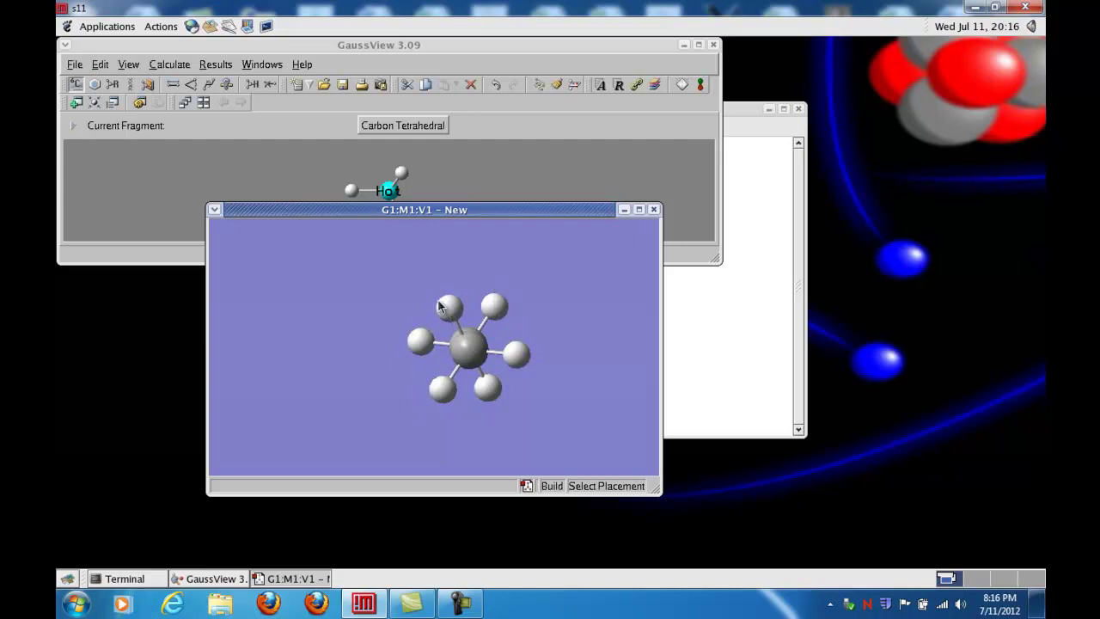
pyautogui.moveTo(519, 325); pyautogui.dragTo(591, 325)
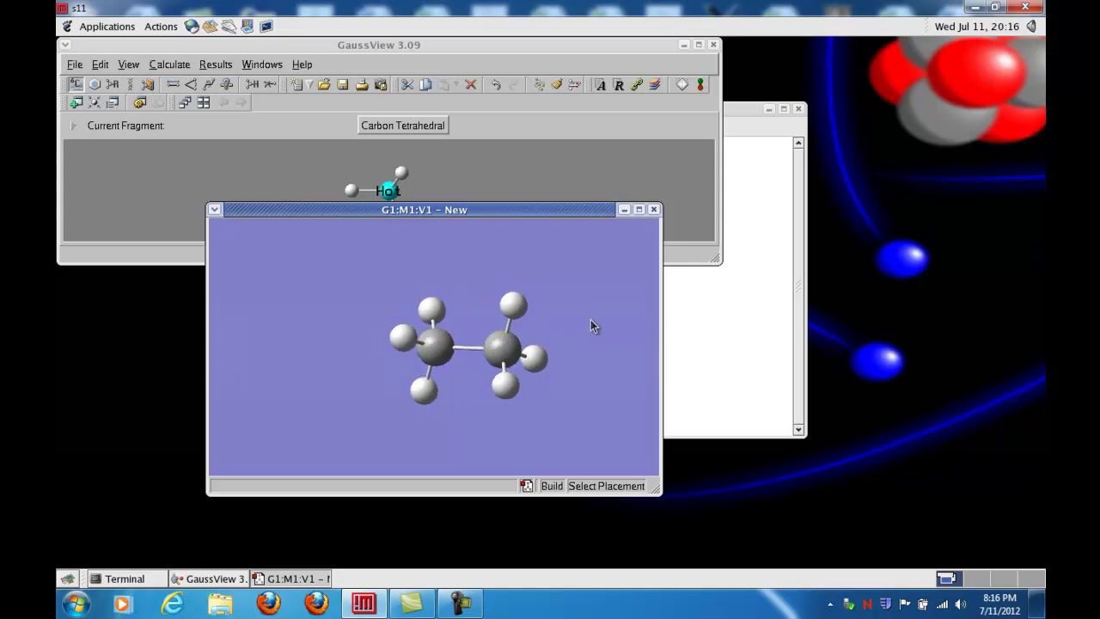
pyautogui.click(129, 67)
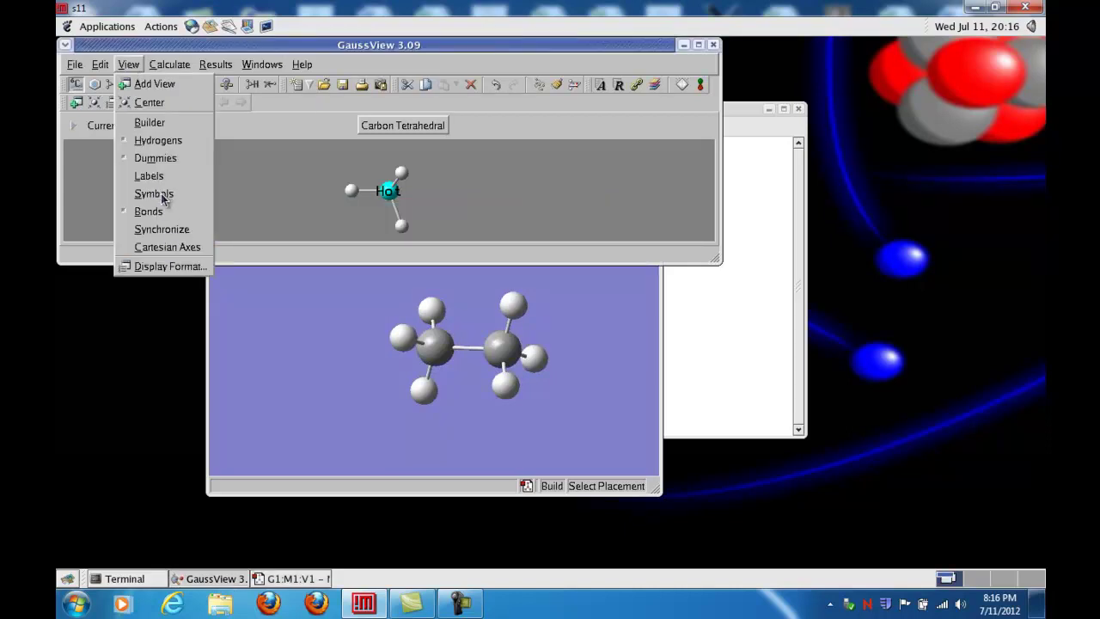
pyautogui.click(153, 196)
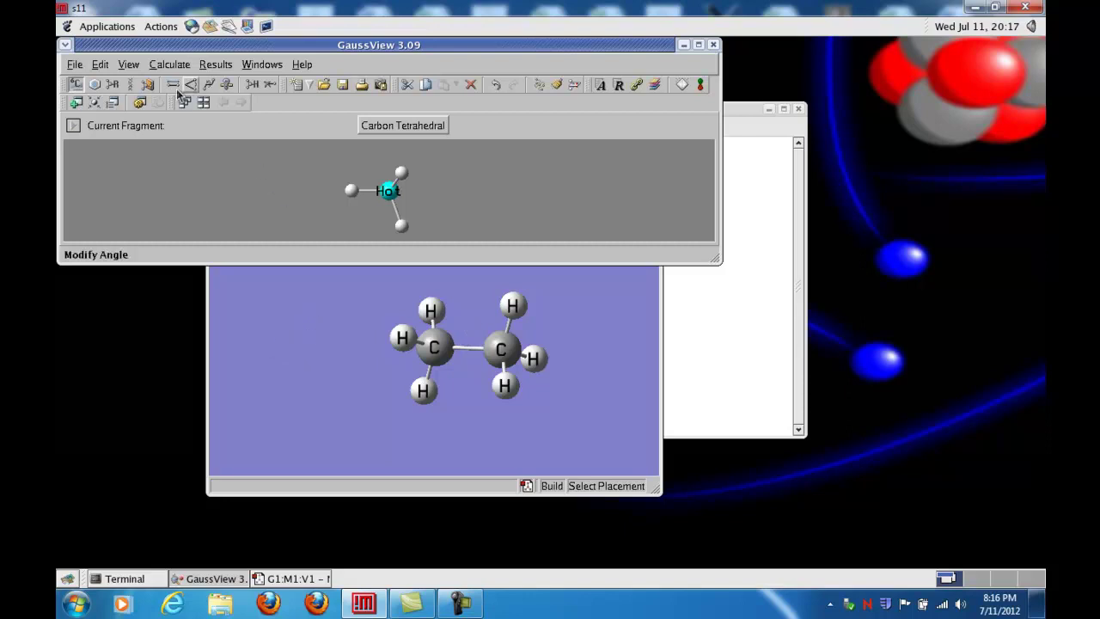
# Step: Place a separate tetrahedral carbon fragment in the empty space beside the ethane and undo that addition
pyautogui.click(328, 340)
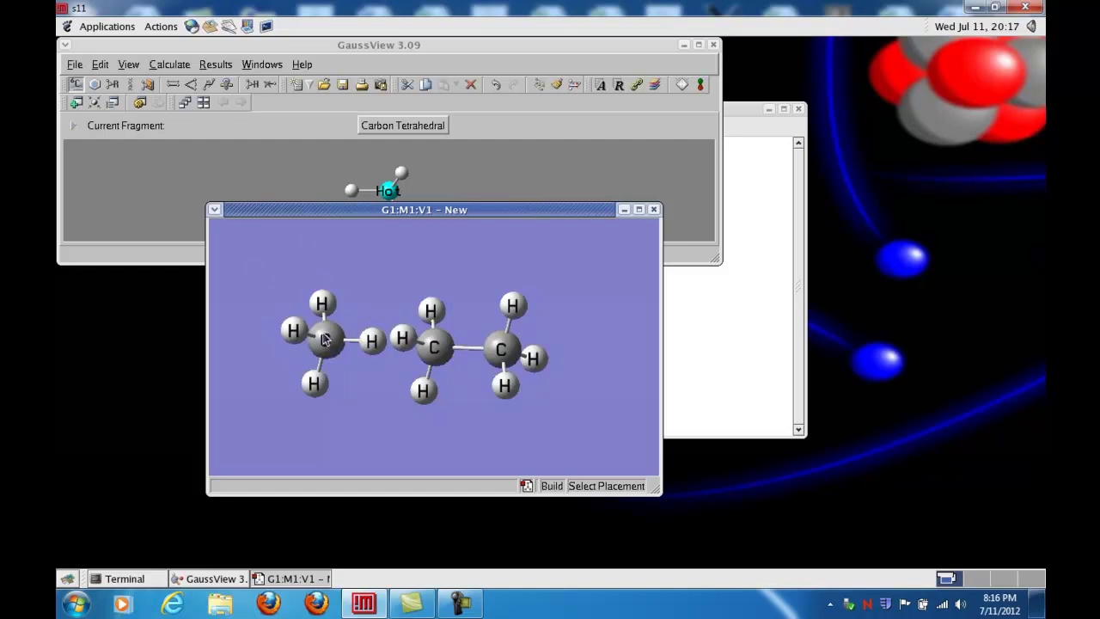
pyautogui.click(100, 64)
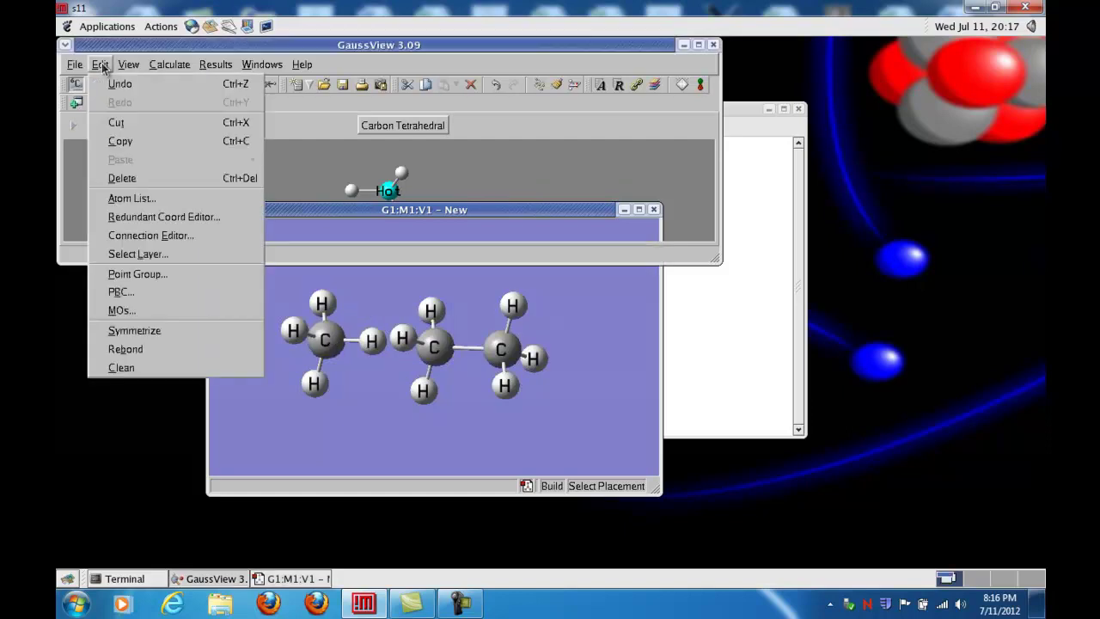
pyautogui.click(119, 83)
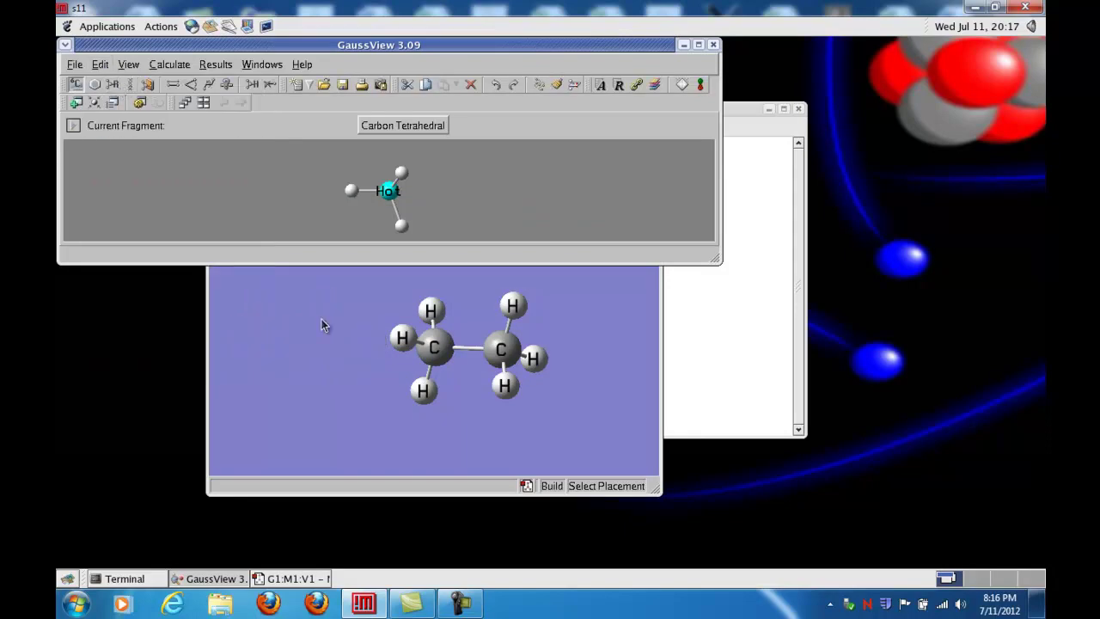
pyautogui.click(349, 485)
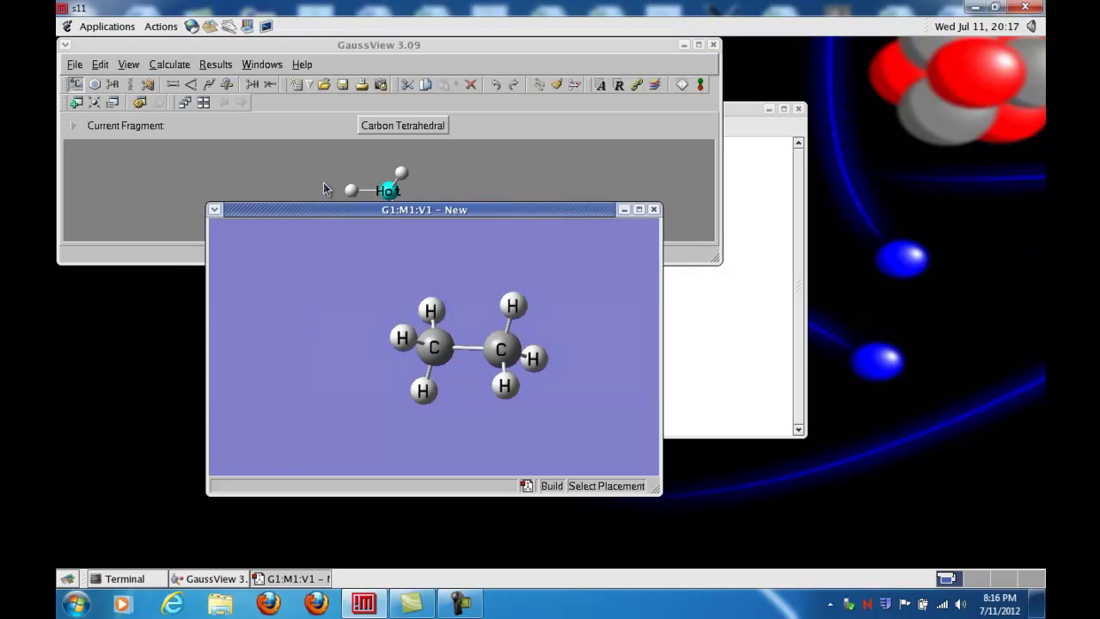
# Step: Measure the carbon-carbon bond length of the ethane with the Inquire tool and clear the atom selection
pyautogui.click(227, 86)
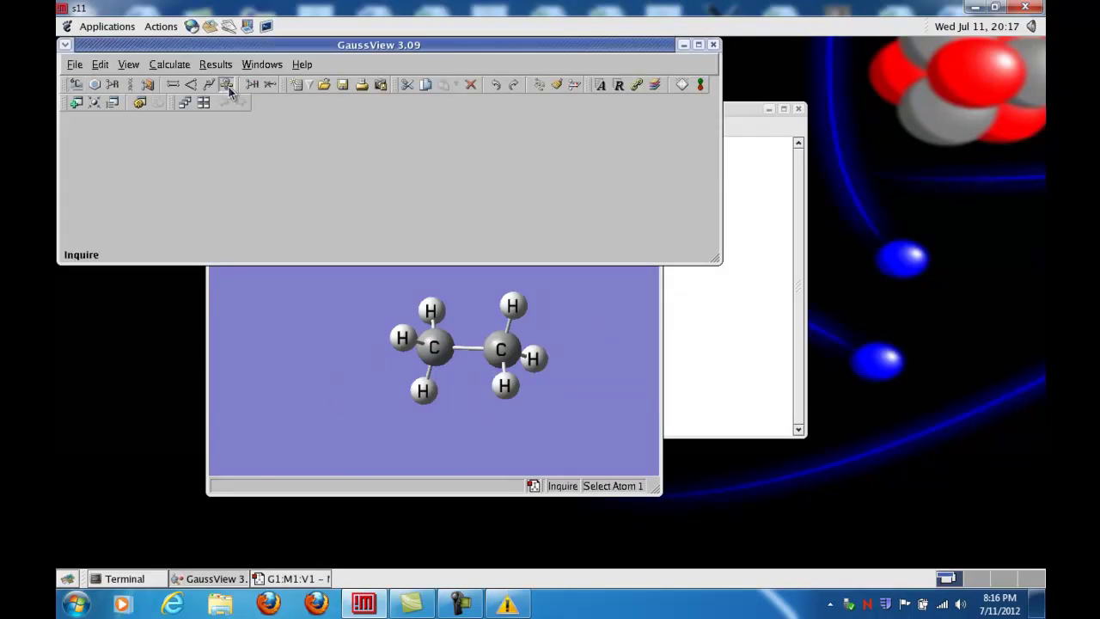
pyautogui.click(296, 369)
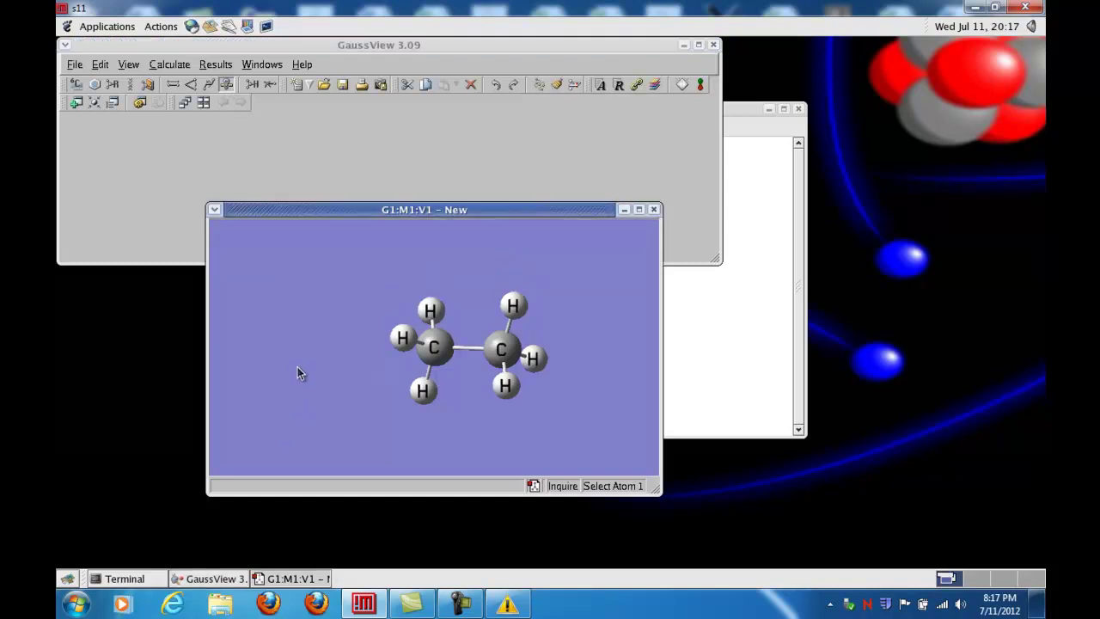
pyautogui.click(436, 348)
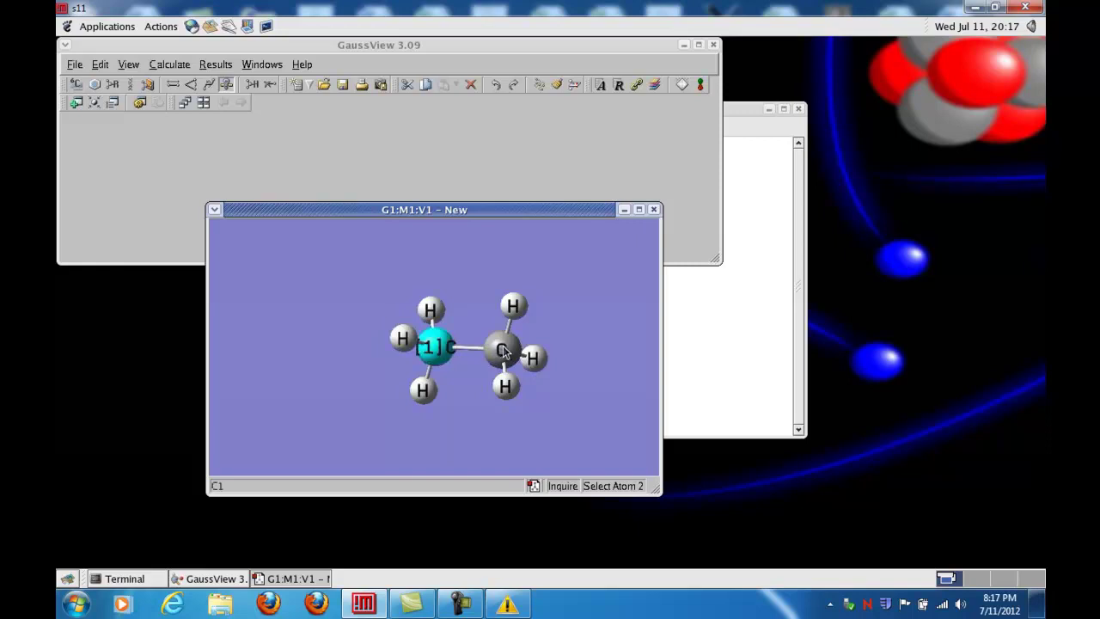
pyautogui.click(504, 351)
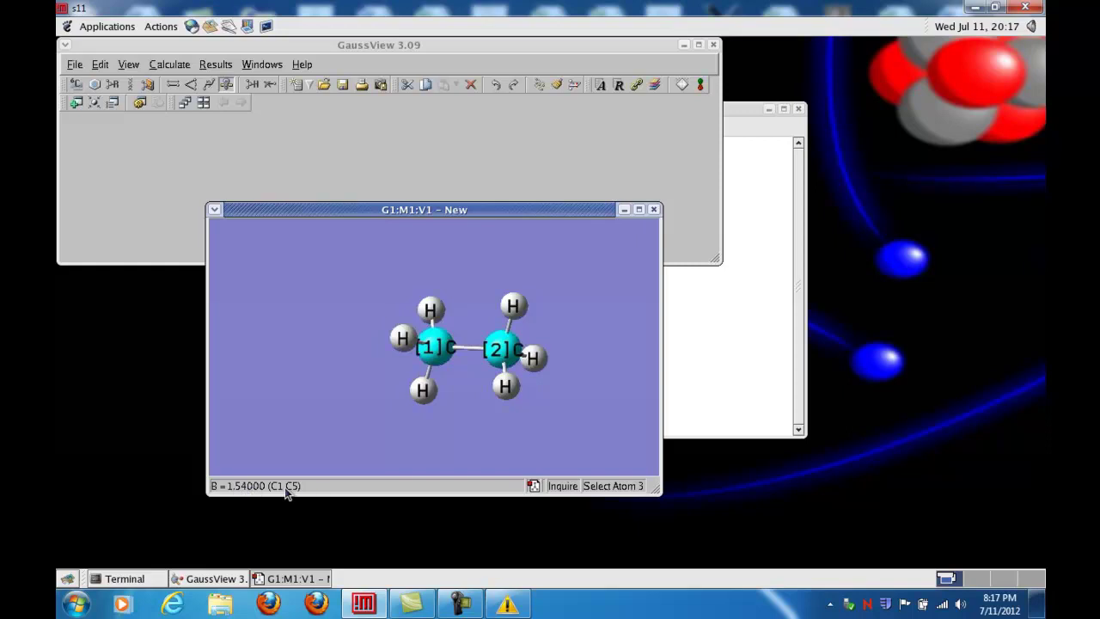
pyautogui.click(319, 313)
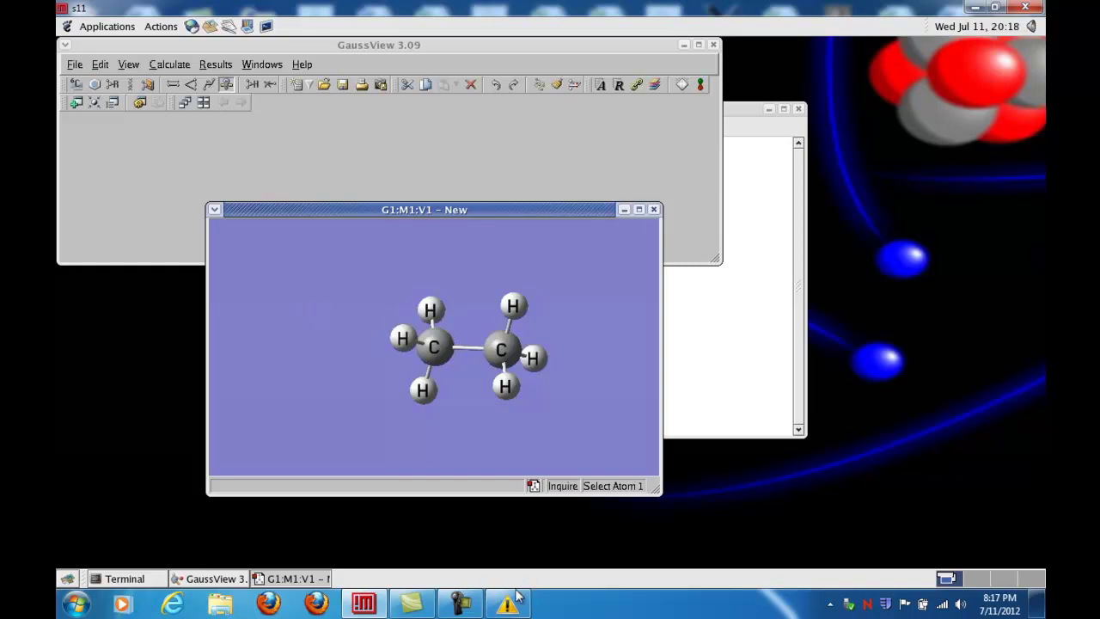
pyautogui.click(617, 354)
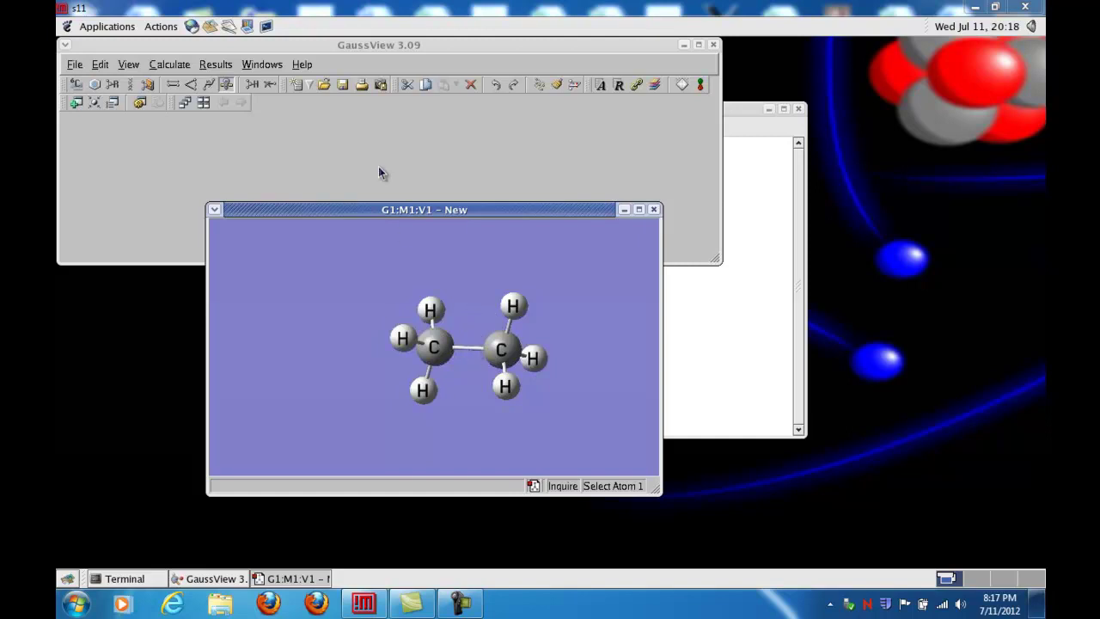
# Step: Try lengthening the ethane's carbon-carbon bond to 1.70 with Modify Bond, and cancel the change
pyautogui.click(173, 86)
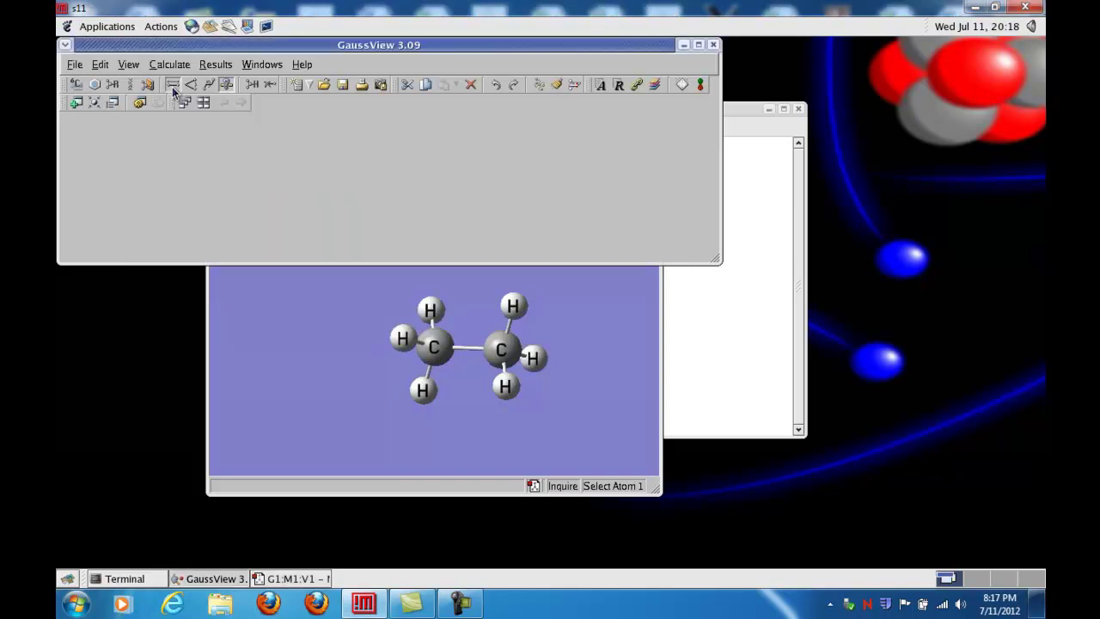
pyautogui.click(437, 349)
pyautogui.click(502, 350)
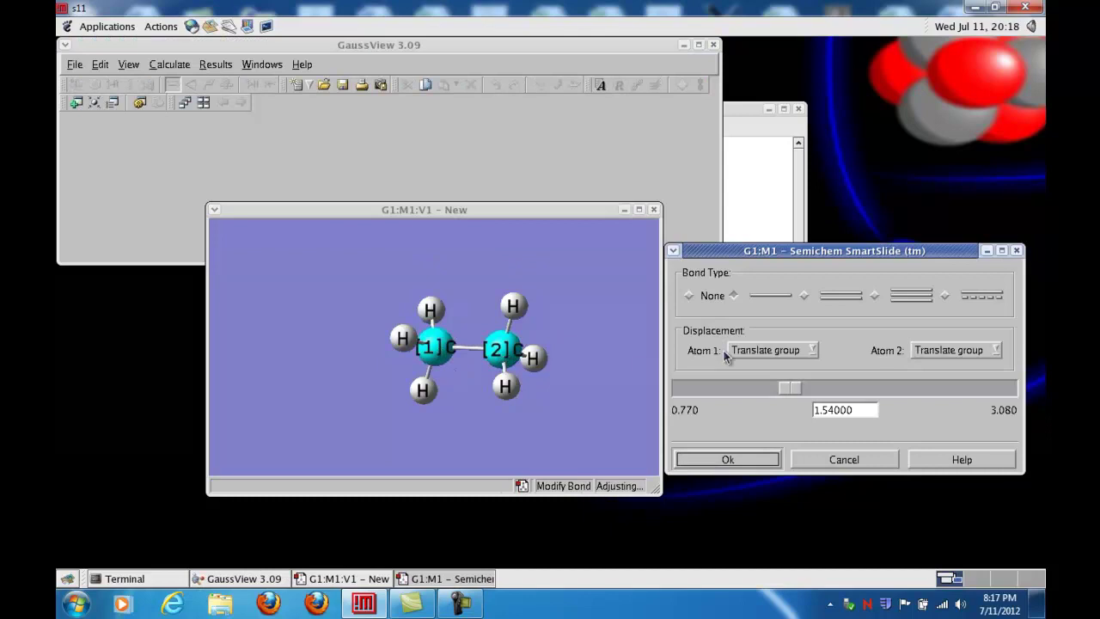
pyautogui.moveTo(839, 251); pyautogui.dragTo(850, 195)
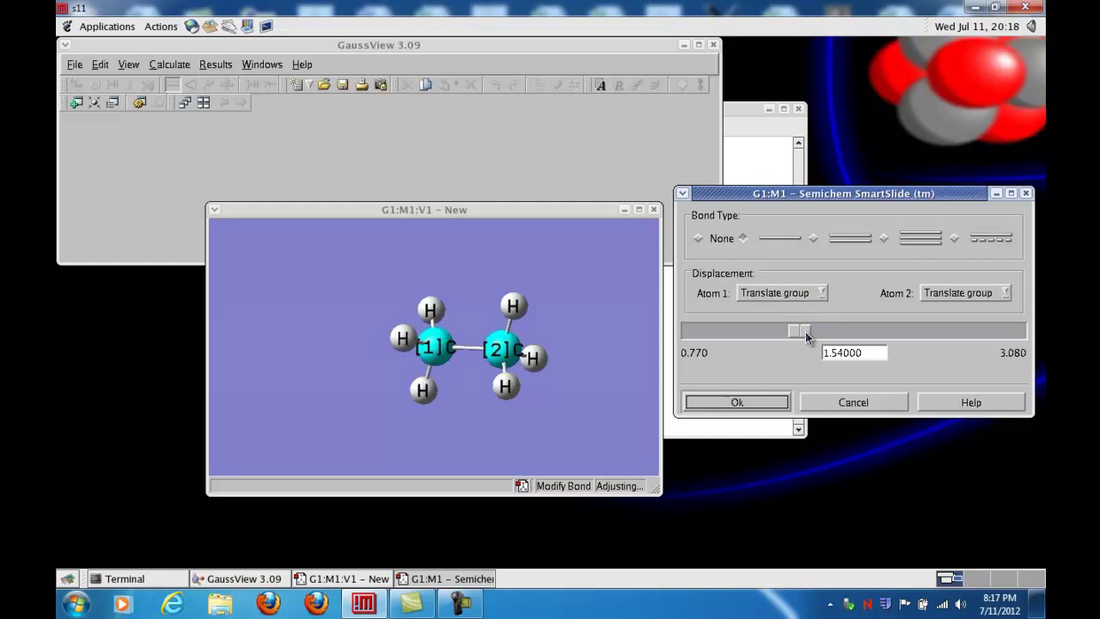
pyautogui.moveTo(805, 331)
pyautogui.mouseDown()
pyautogui.moveTo(901, 327)
pyautogui.moveTo(738, 330)
pyautogui.moveTo(829, 321)
pyautogui.moveTo(797, 319)
pyautogui.mouseUp()
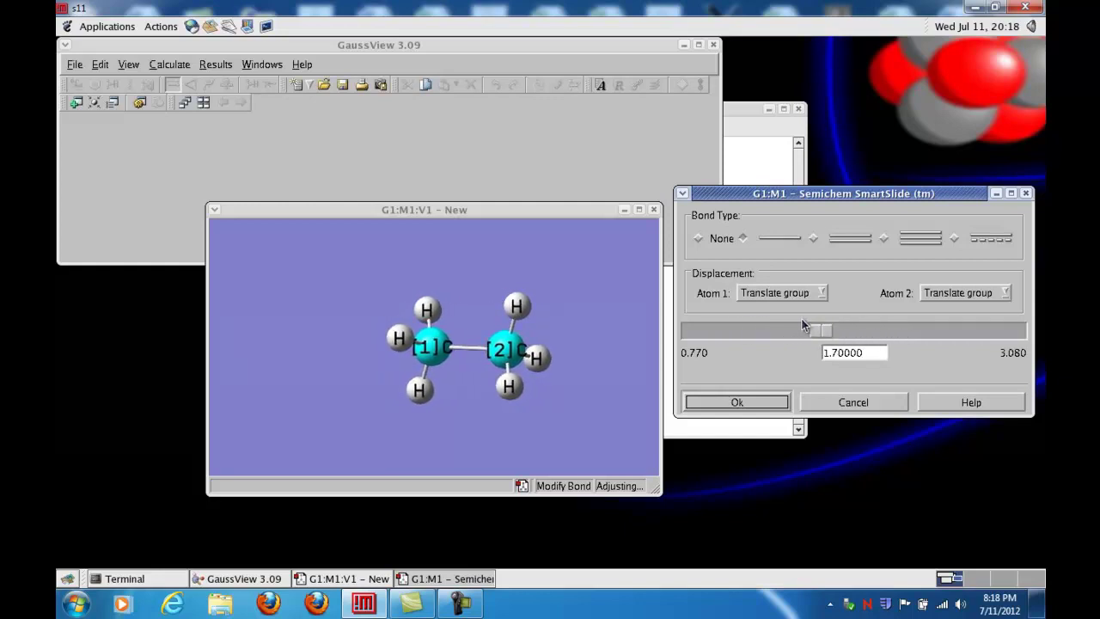
pyautogui.click(855, 404)
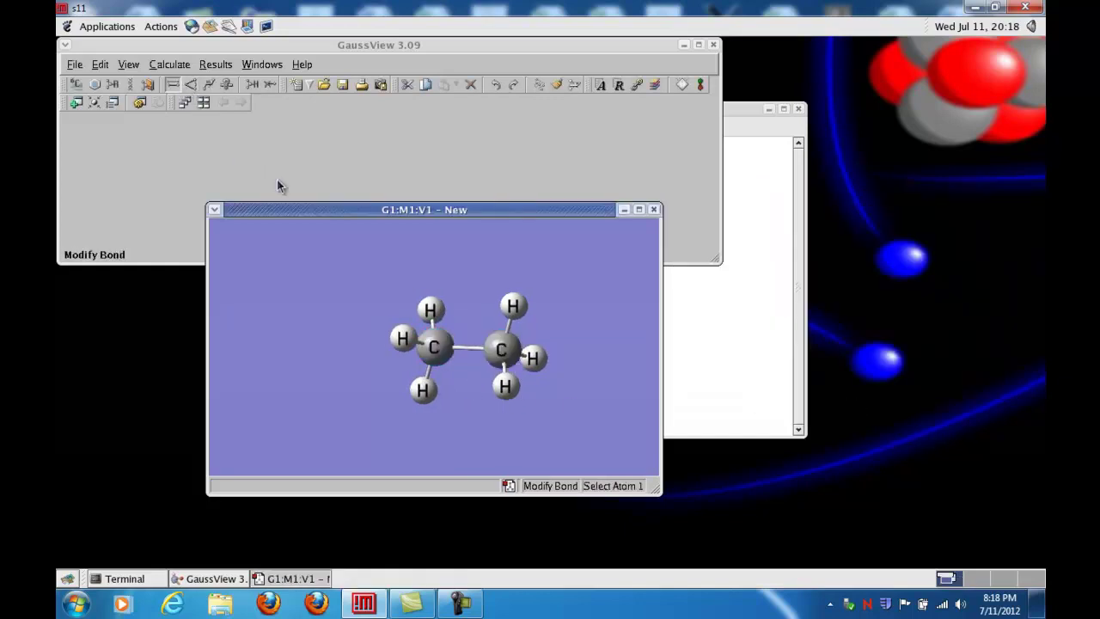
# Step: Try stretching the carbon-carbon bond to 1.89 with the second carbon's displacement fixed, and cancel the change
pyautogui.click(433, 347)
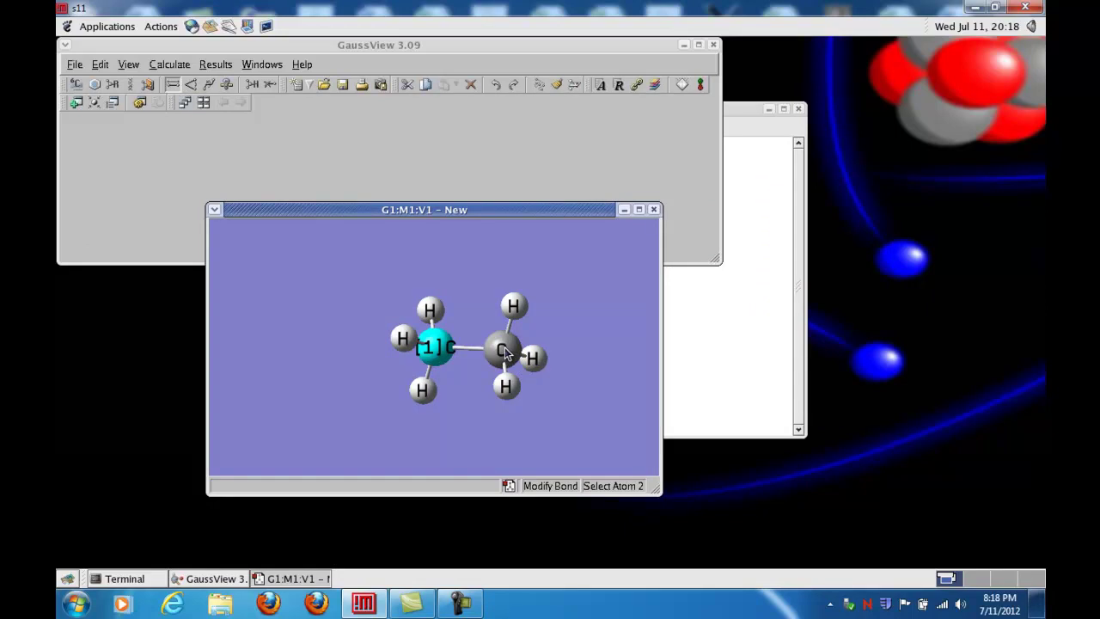
pyautogui.click(505, 350)
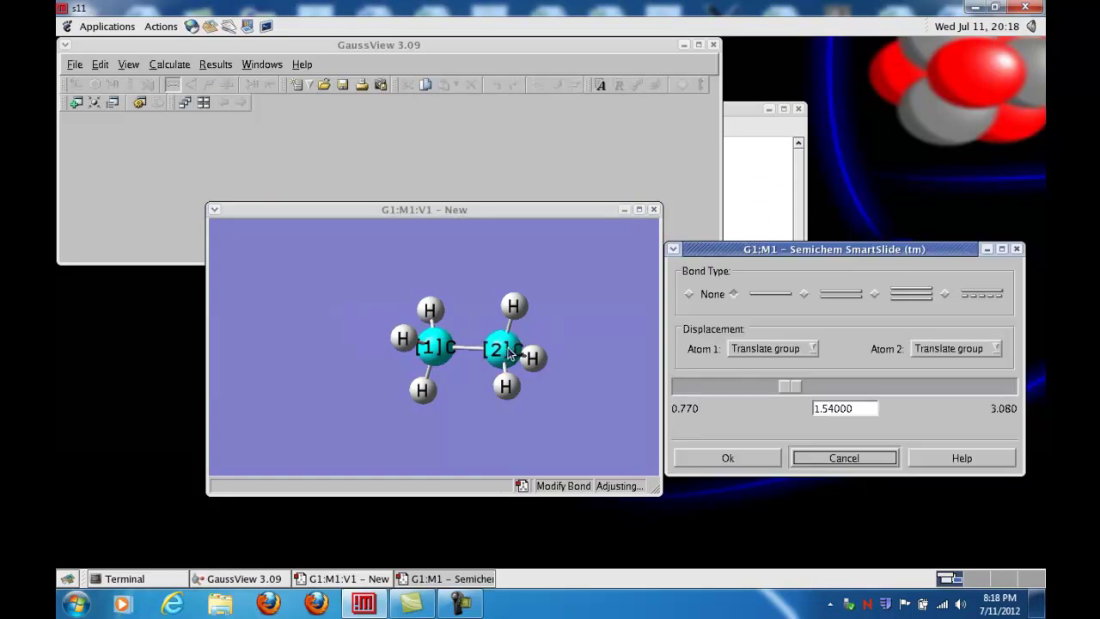
pyautogui.click(995, 348)
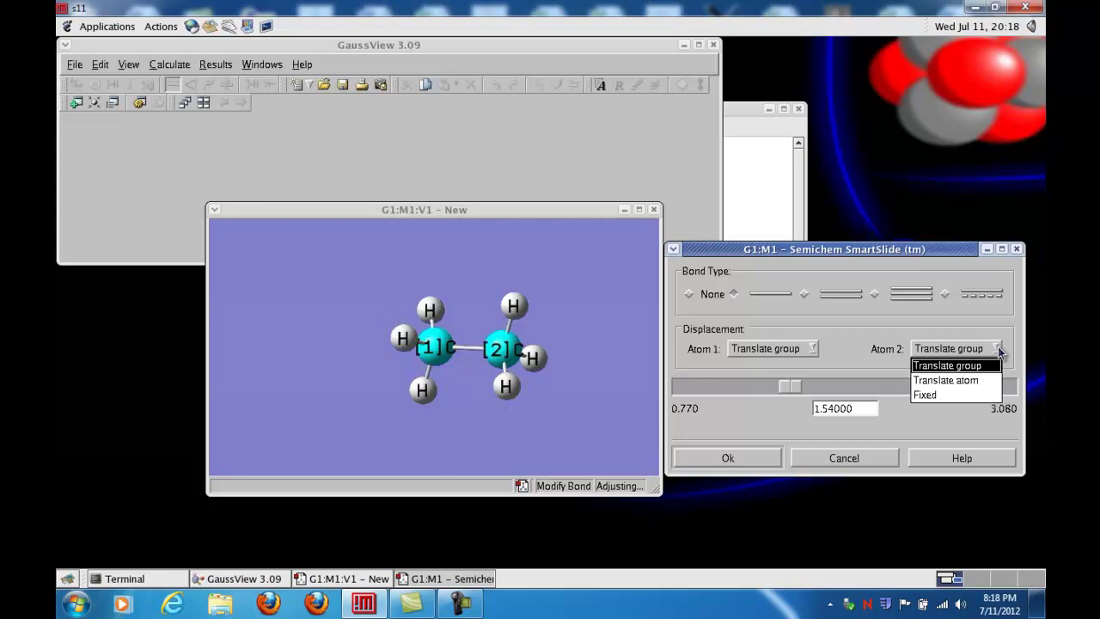
pyautogui.click(927, 395)
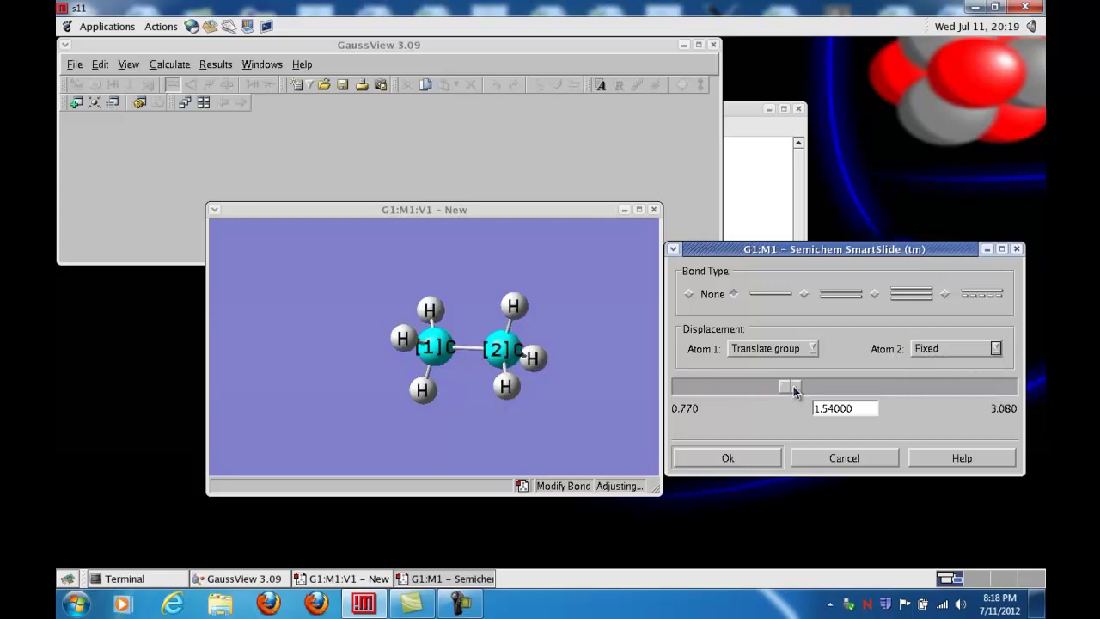
pyautogui.click(825, 387)
pyautogui.moveTo(861, 386); pyautogui.dragTo(831, 385)
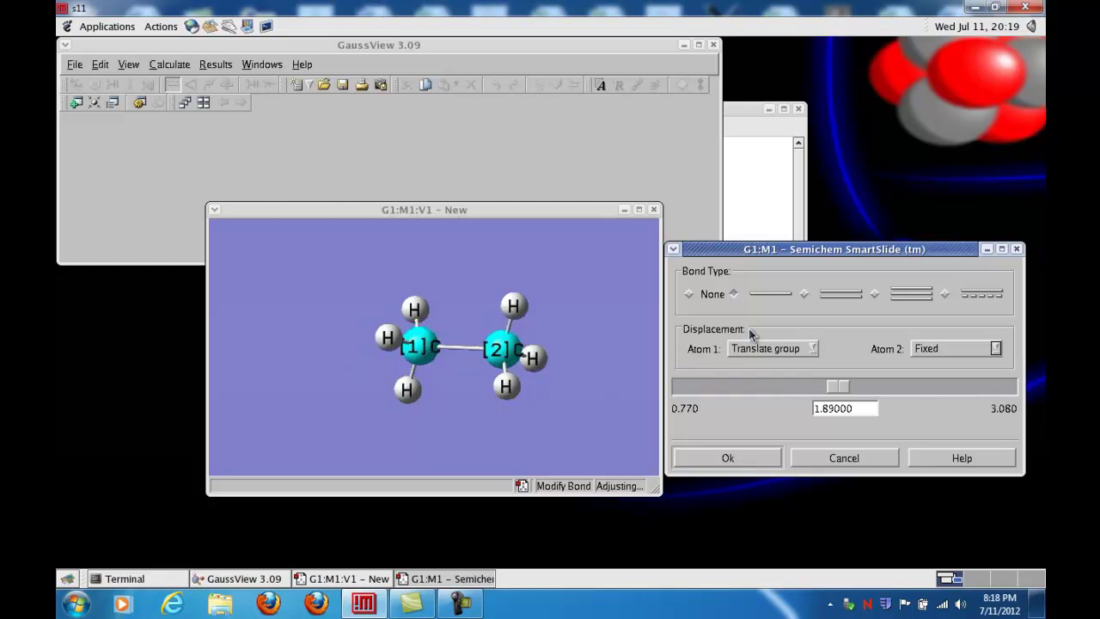
pyautogui.click(848, 456)
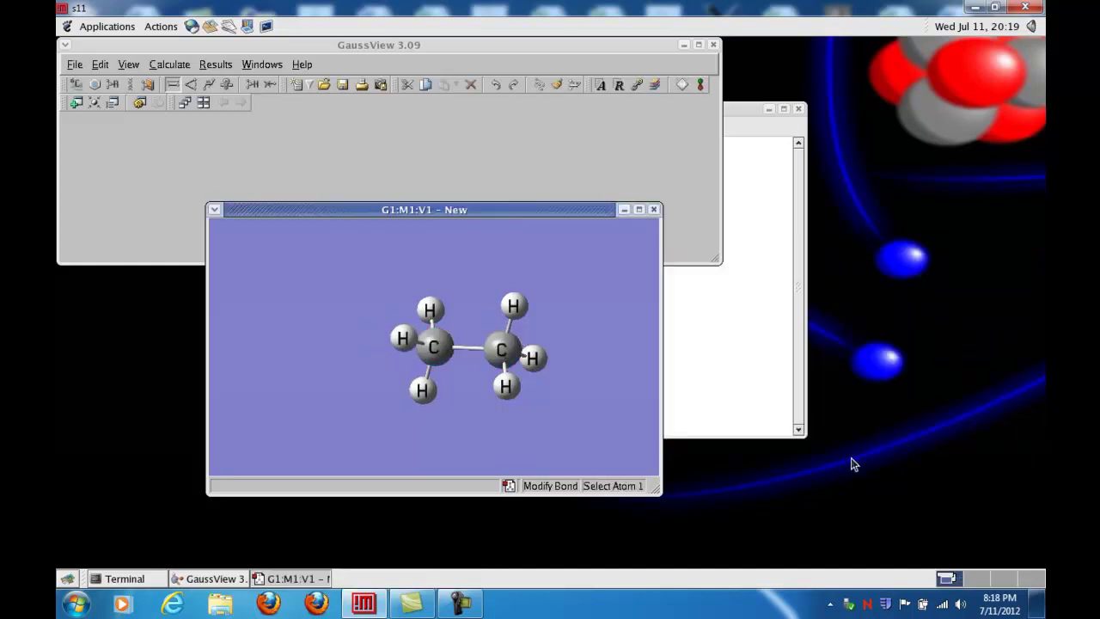
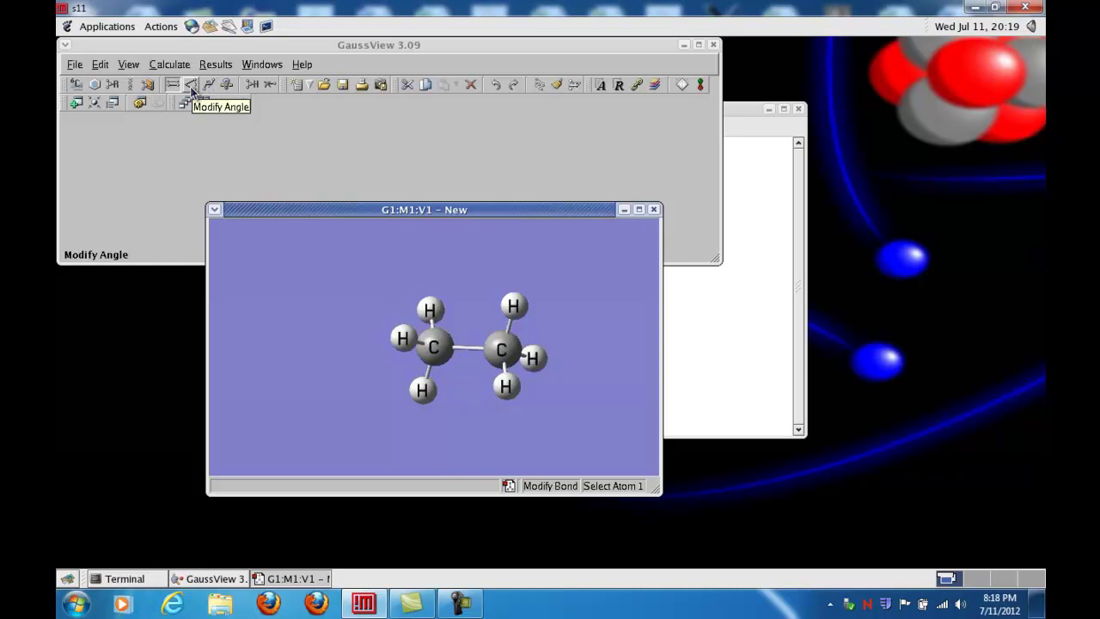
# Step: Try changing a hydrogen-carbon-carbon angle with Modify Angle while the third atom's displacement is fixed, and cancel the change
pyautogui.click(191, 89)
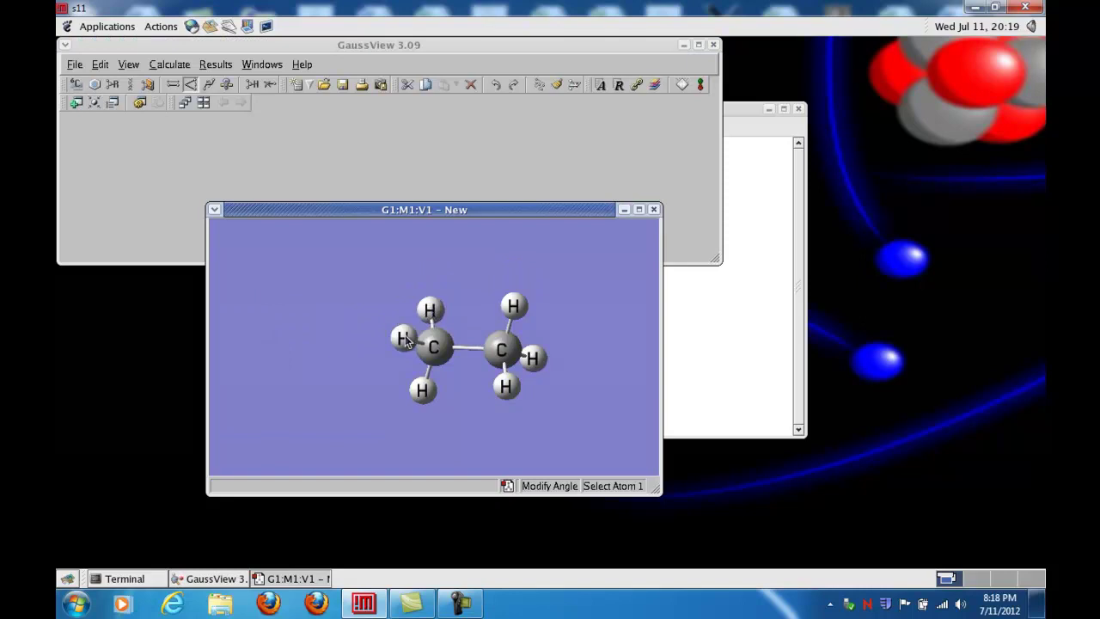
pyautogui.click(404, 339)
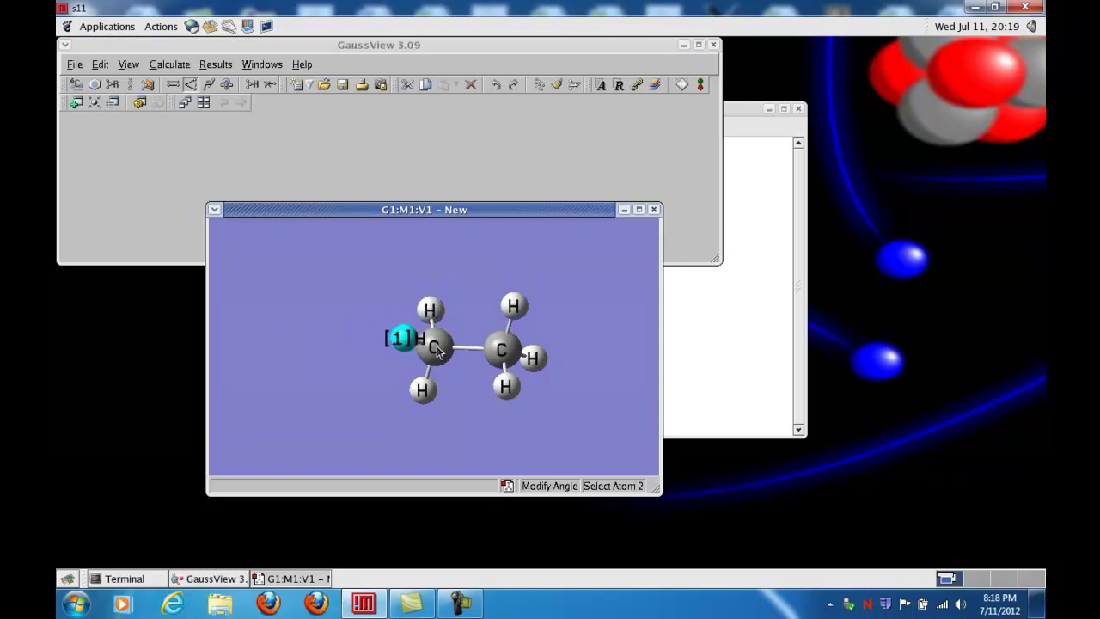
pyautogui.click(502, 350)
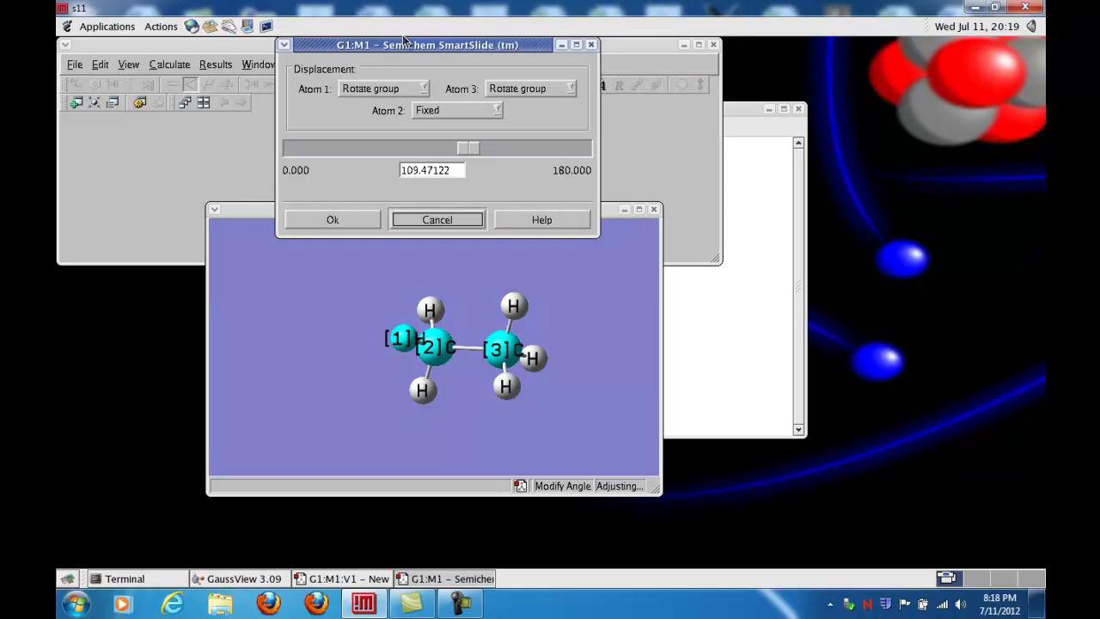
pyautogui.moveTo(415, 47); pyautogui.dragTo(811, 141)
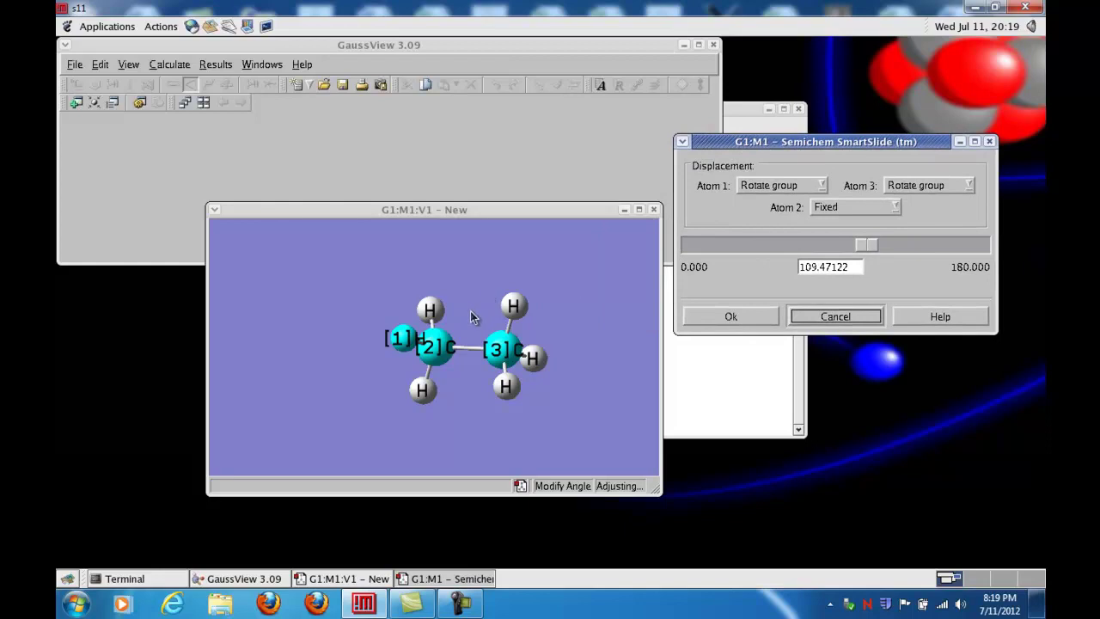
pyautogui.moveTo(470, 310); pyautogui.dragTo(485, 250)
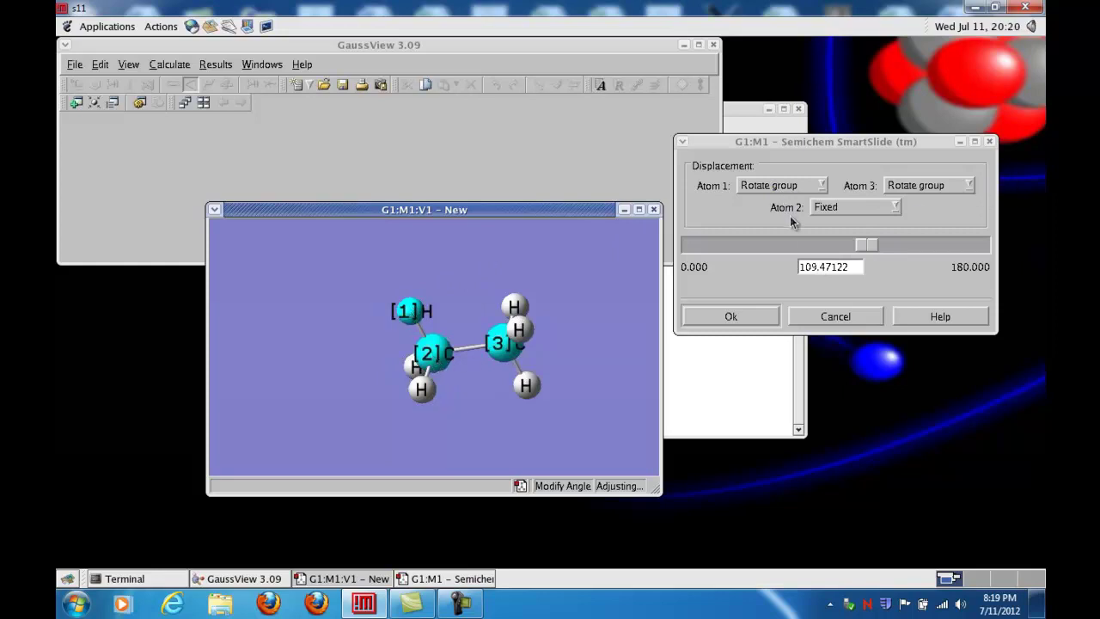
pyautogui.click(970, 182)
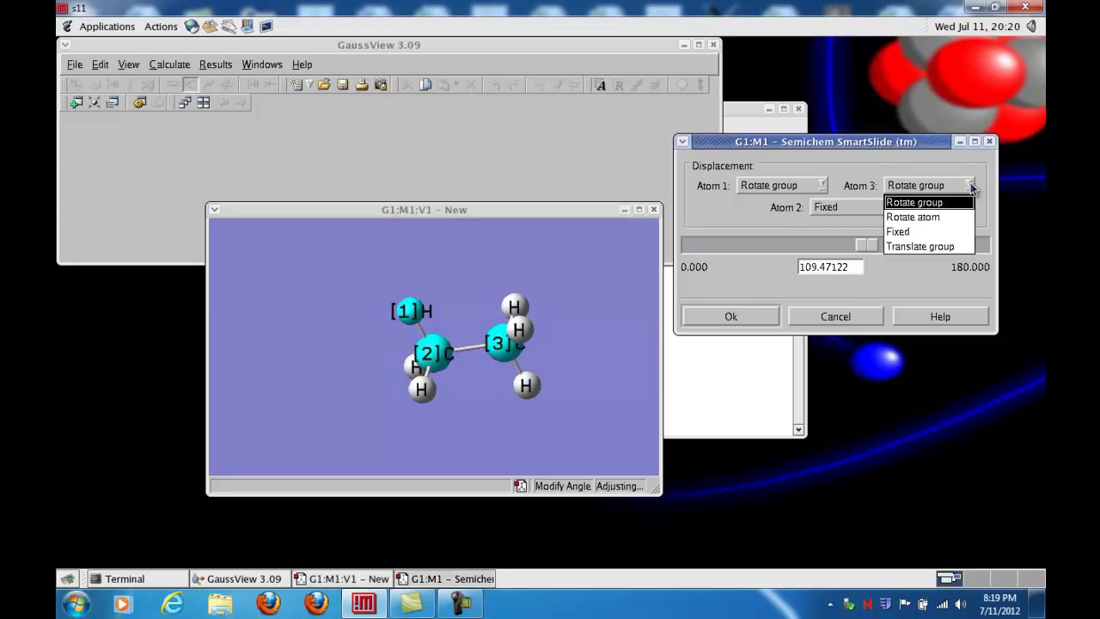
pyautogui.click(932, 234)
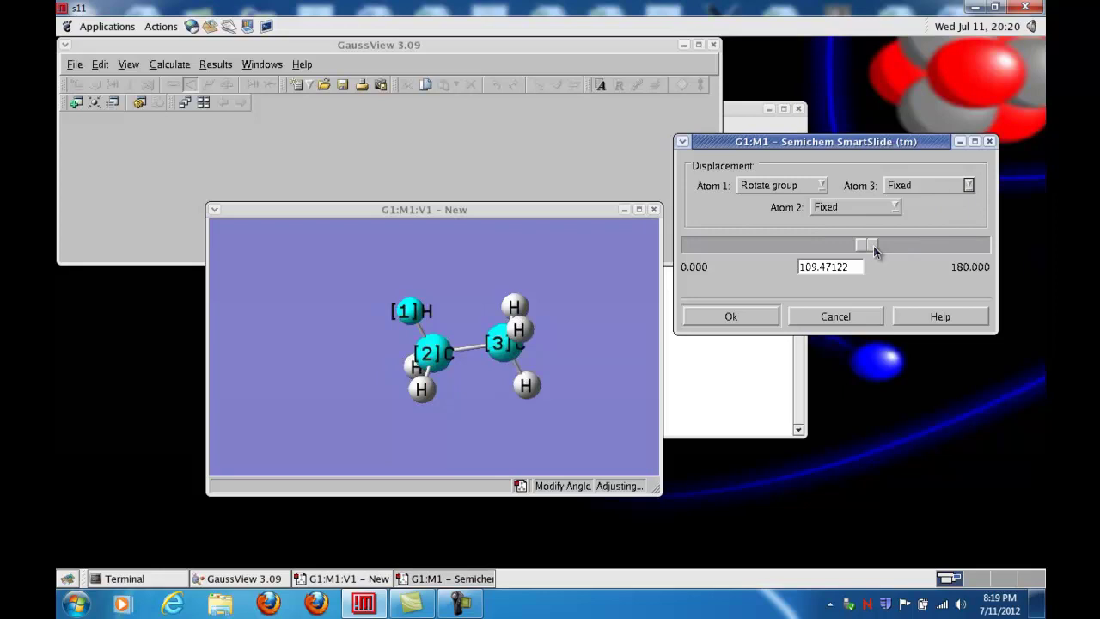
pyautogui.moveTo(873, 246)
pyautogui.mouseDown()
pyautogui.moveTo(931, 243)
pyautogui.moveTo(799, 240)
pyautogui.moveTo(873, 240)
pyautogui.mouseUp()
pyautogui.click(849, 317)
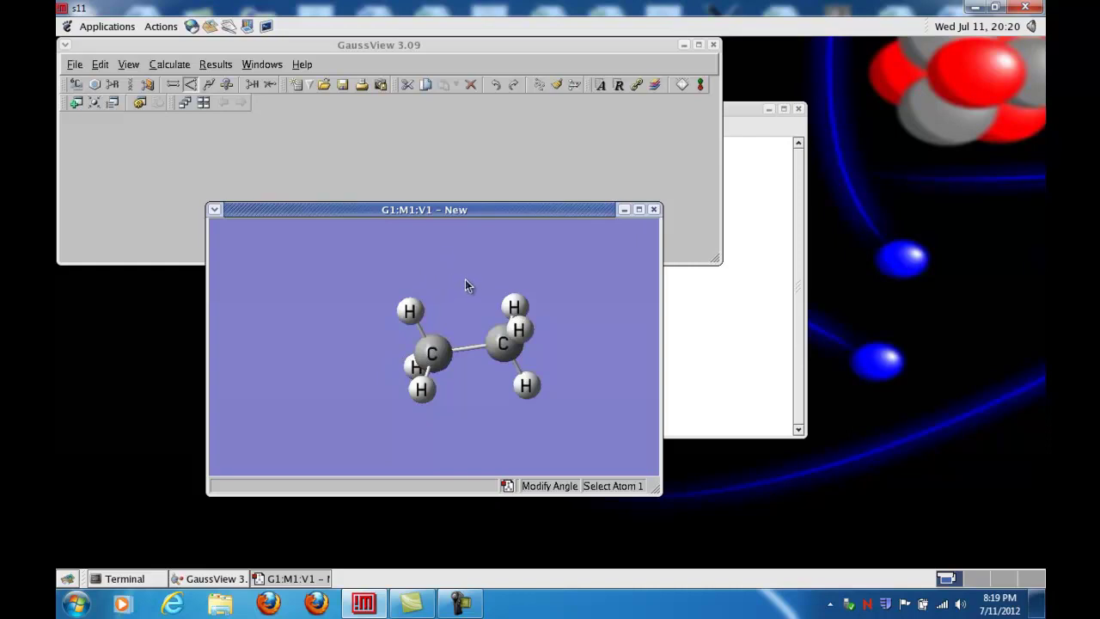
# Step: Start Modify Dihedral on a hydrogen-carbon-carbon-hydrogen chain, using one hydrogen from each end of the ethane
pyautogui.click(208, 86)
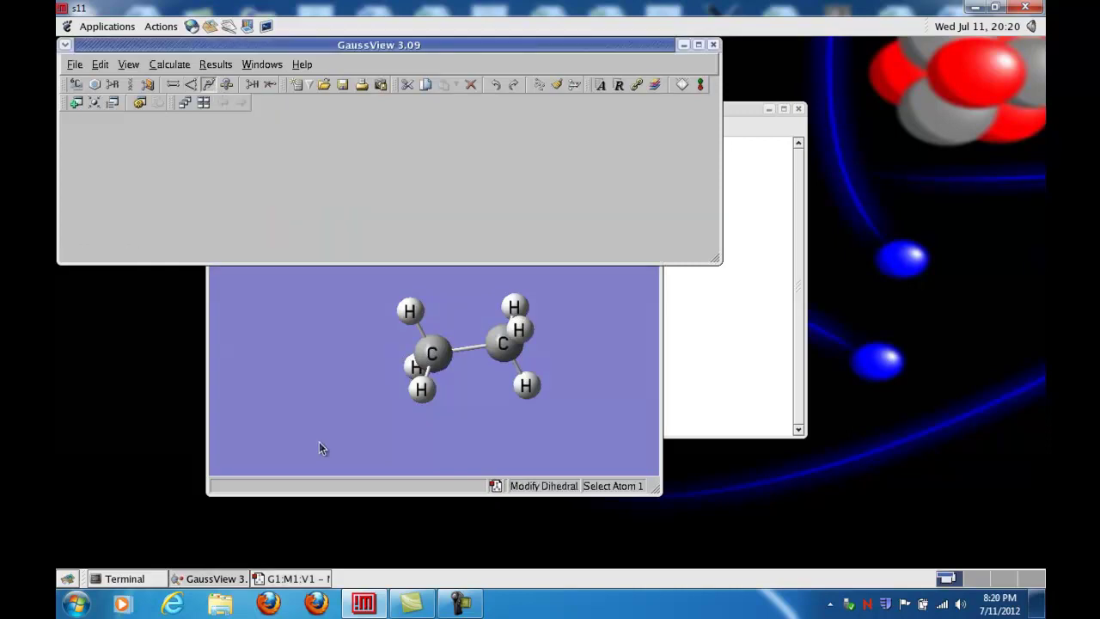
pyautogui.click(332, 480)
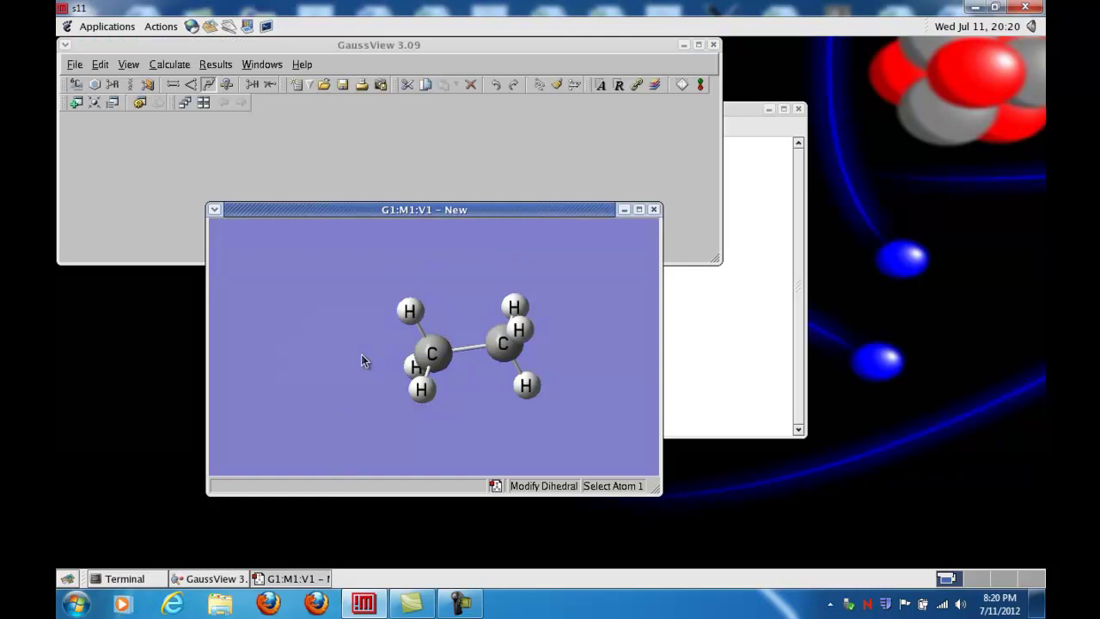
pyautogui.moveTo(552, 296); pyautogui.dragTo(596, 337)
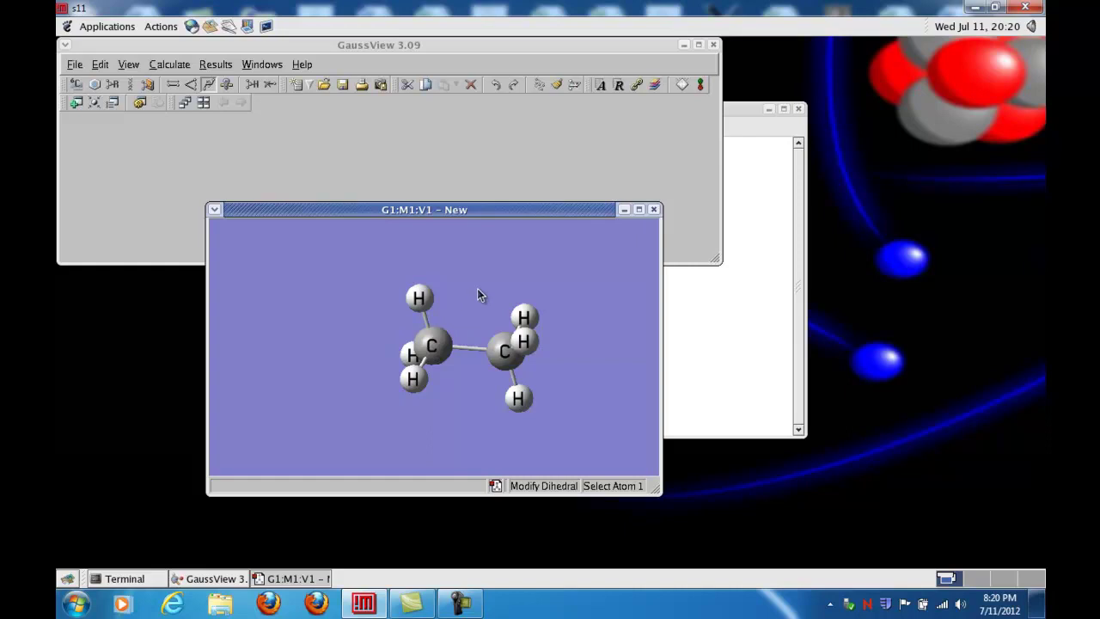
pyautogui.moveTo(476, 291); pyautogui.dragTo(473, 292)
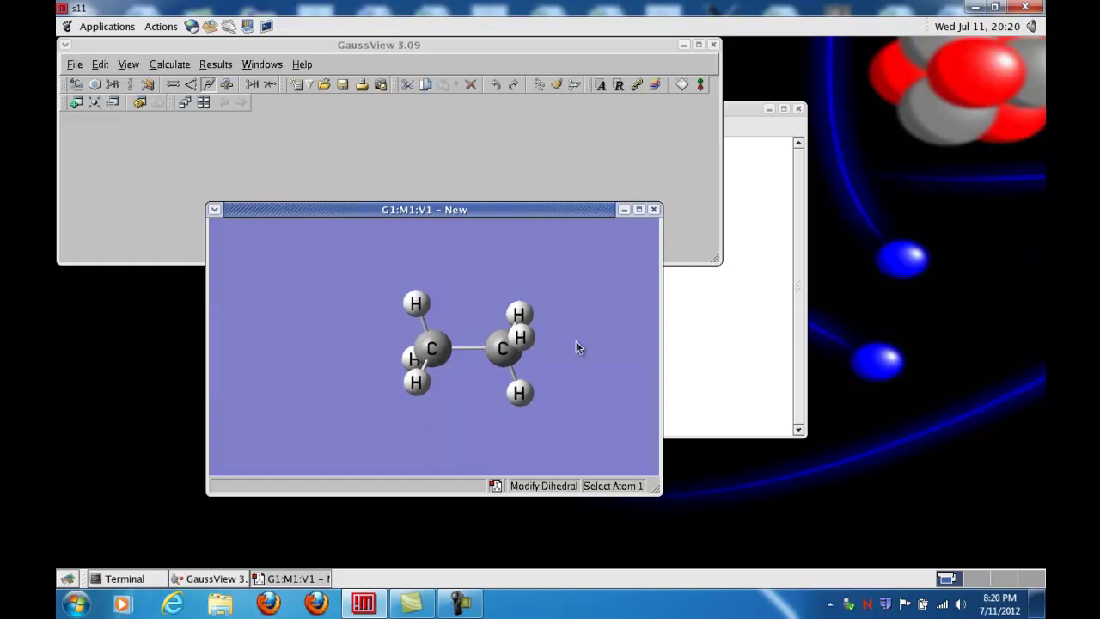
pyautogui.moveTo(577, 347); pyautogui.dragTo(490, 355)
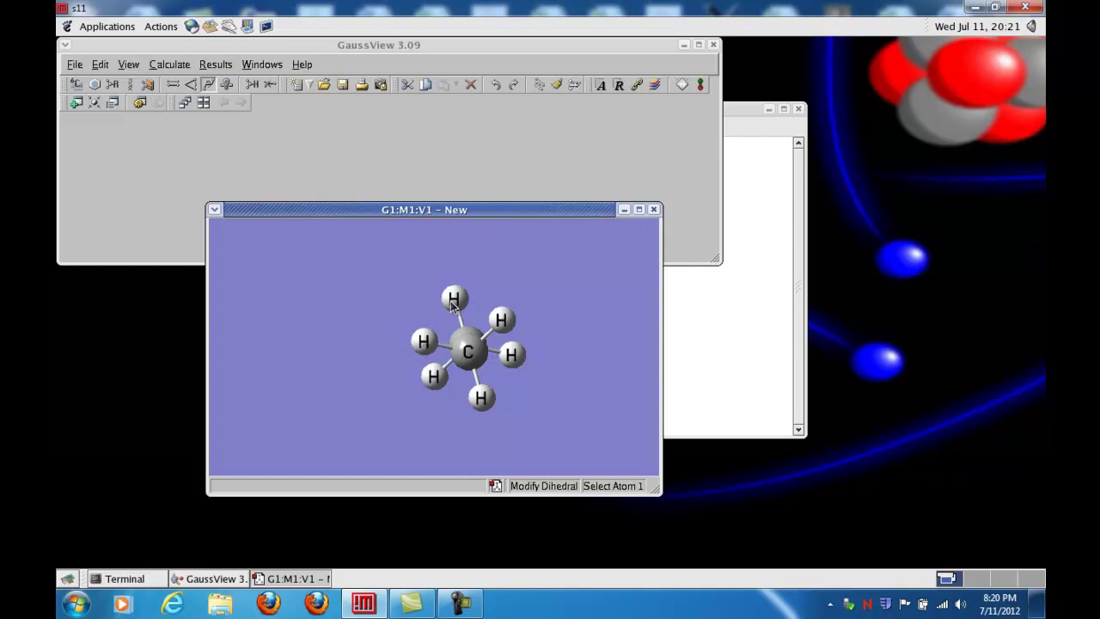
pyautogui.moveTo(541, 335); pyautogui.dragTo(619, 323)
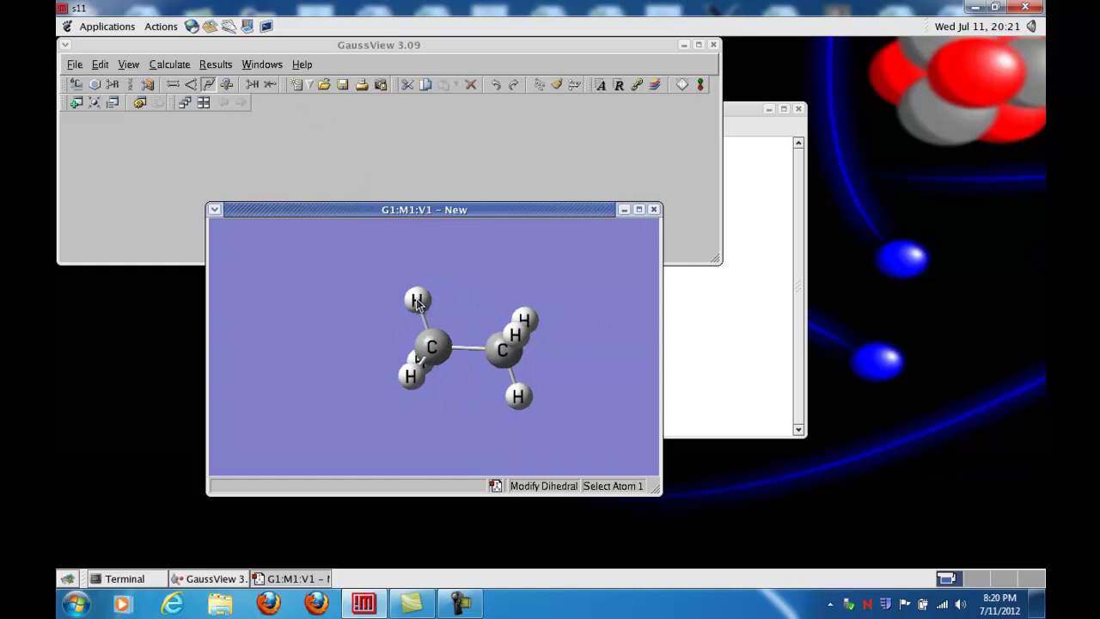
pyautogui.click(516, 336)
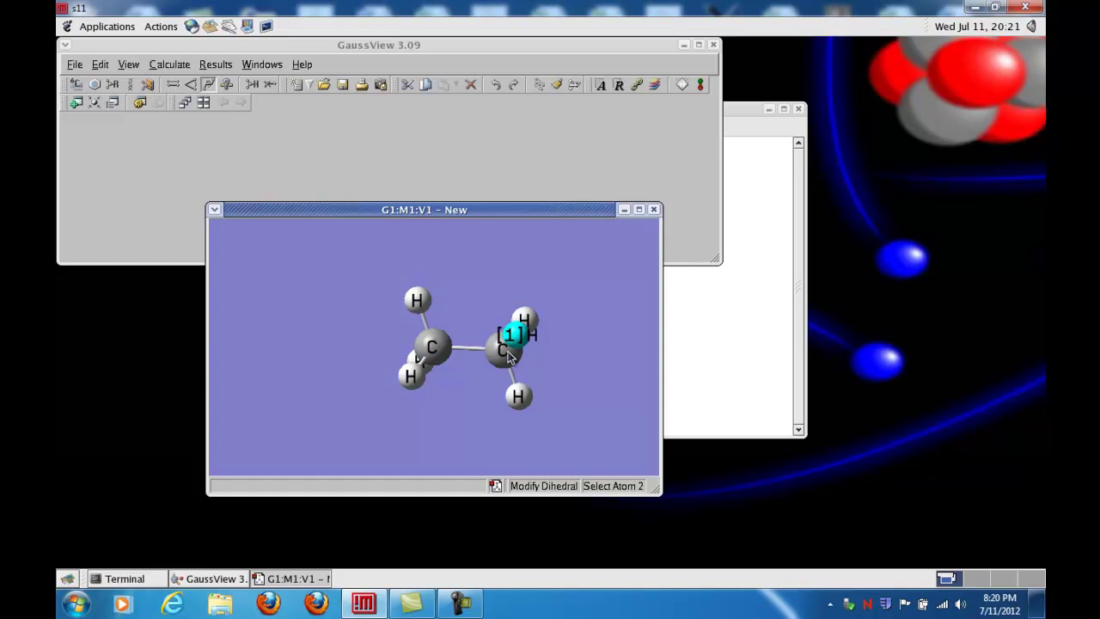
pyautogui.click(507, 358)
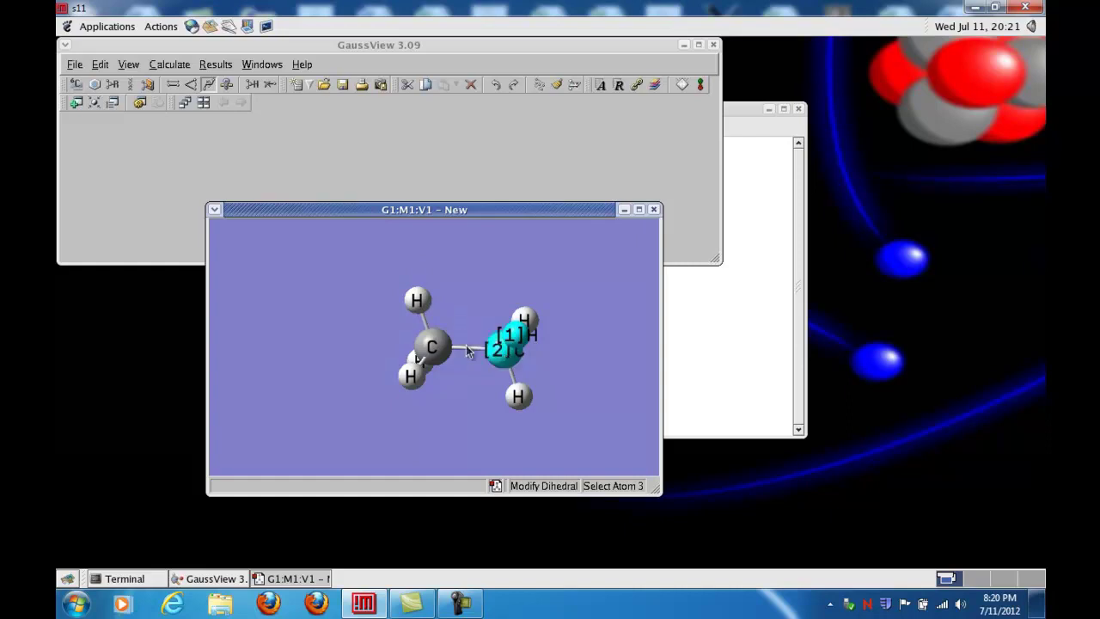
pyautogui.click(434, 348)
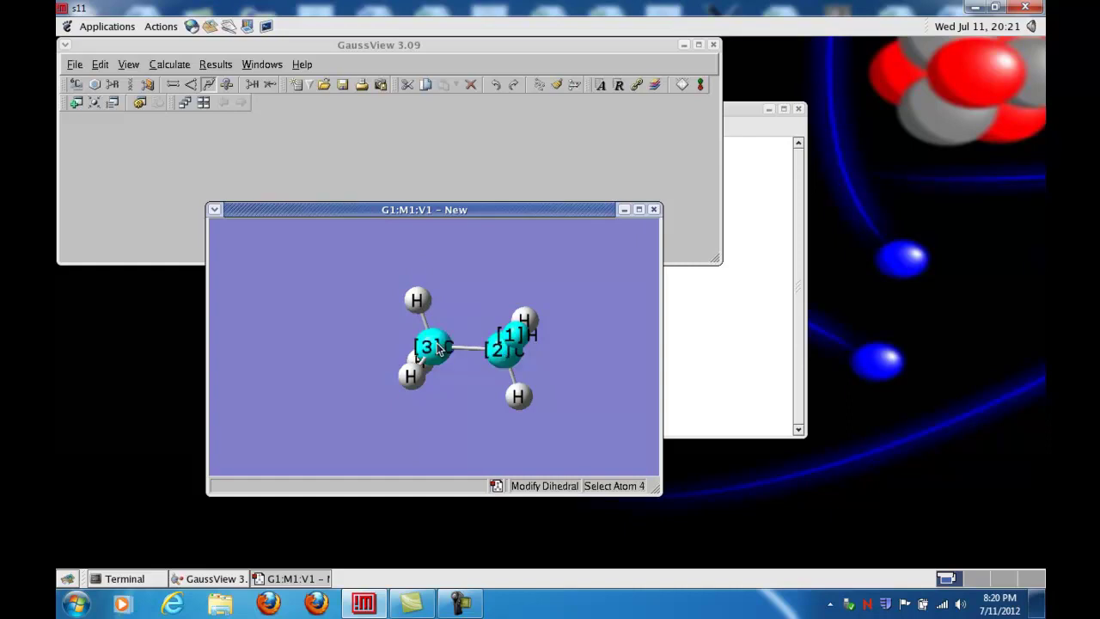
pyautogui.click(419, 301)
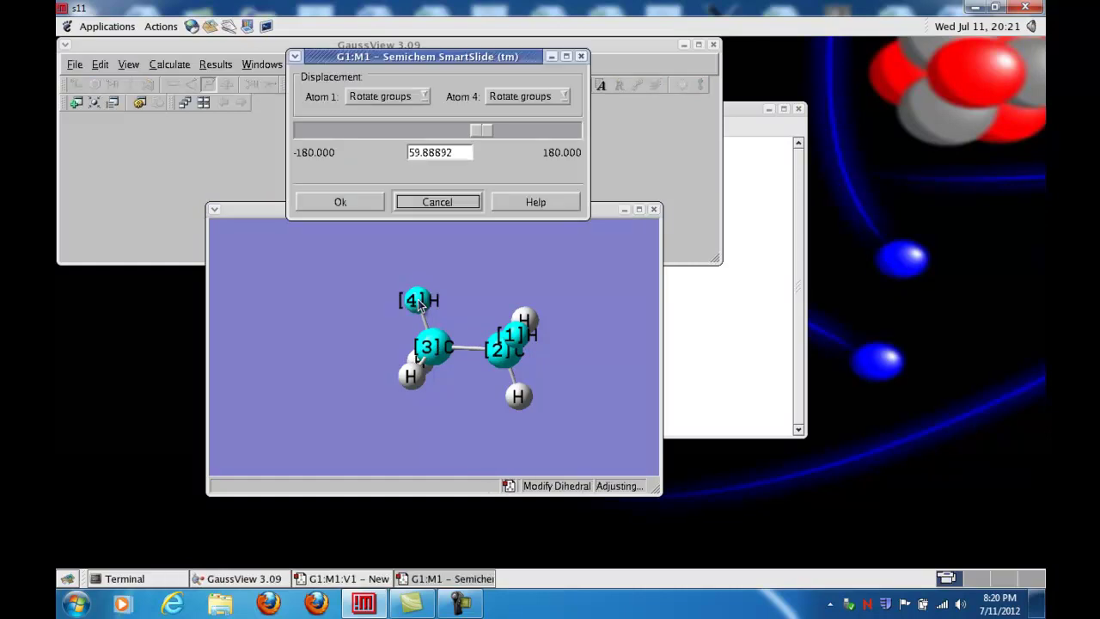
pyautogui.moveTo(413, 60); pyautogui.dragTo(762, 81)
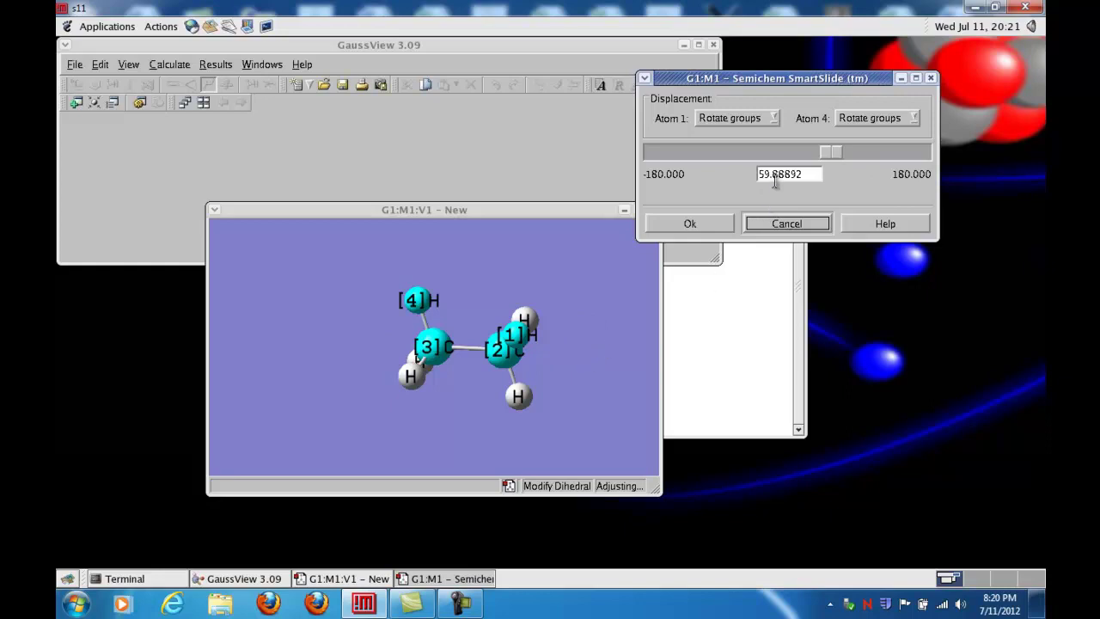
# Step: Set the displacement of atom 4 to Fixed for the dihedral change and view the ethane nearly along its carbon-carbon axis
pyautogui.moveTo(589, 349); pyautogui.dragTo(510, 371)
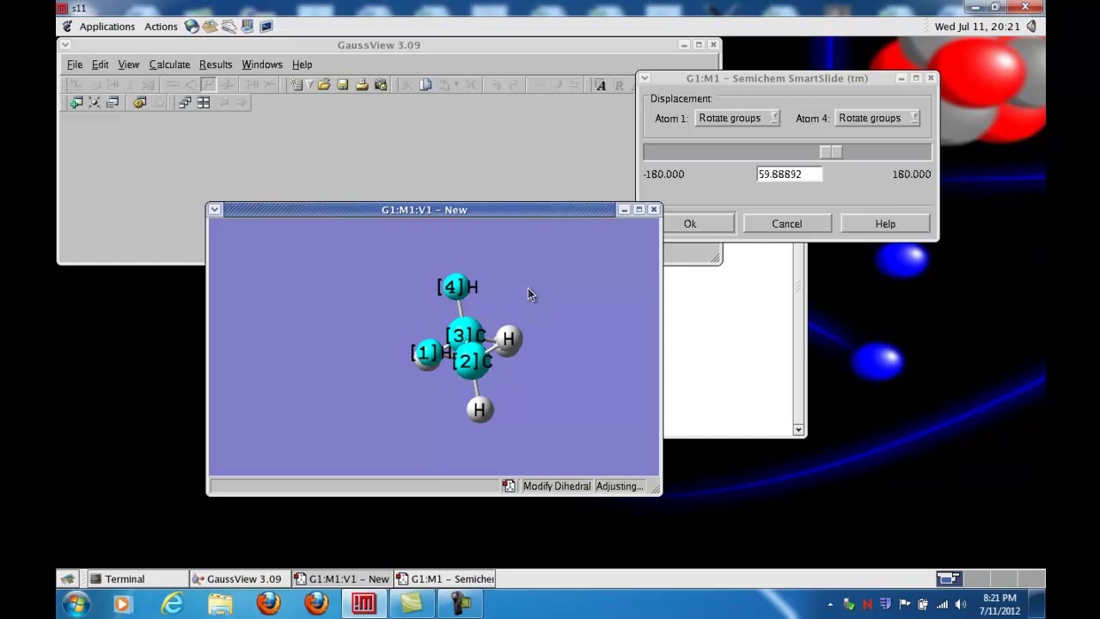
pyautogui.moveTo(529, 290); pyautogui.dragTo(429, 341)
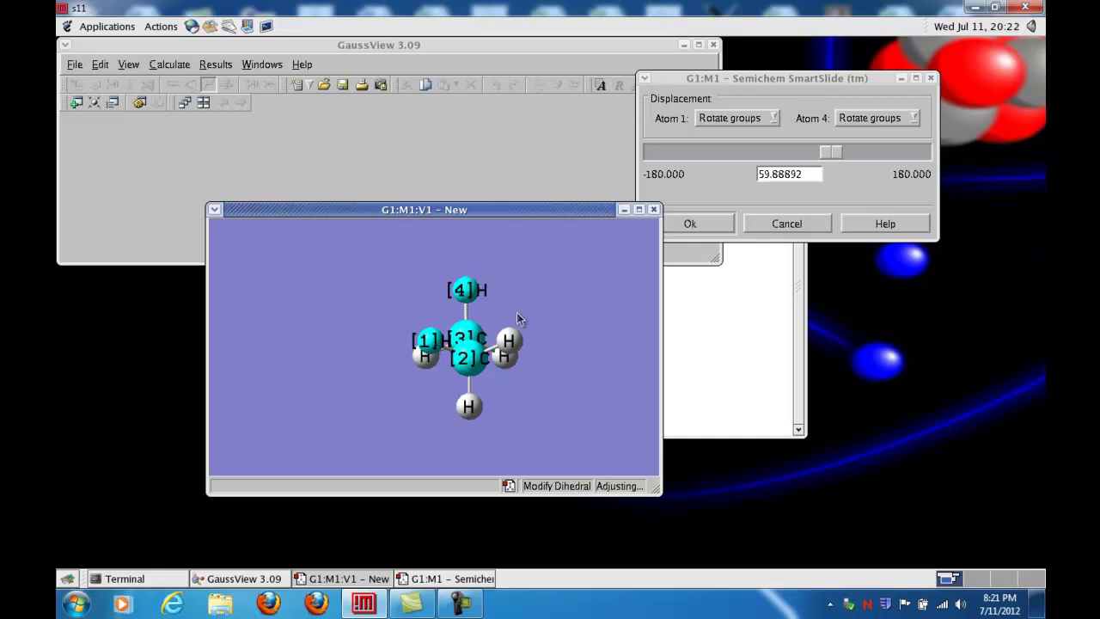
pyautogui.moveTo(539, 283); pyautogui.dragTo(511, 320)
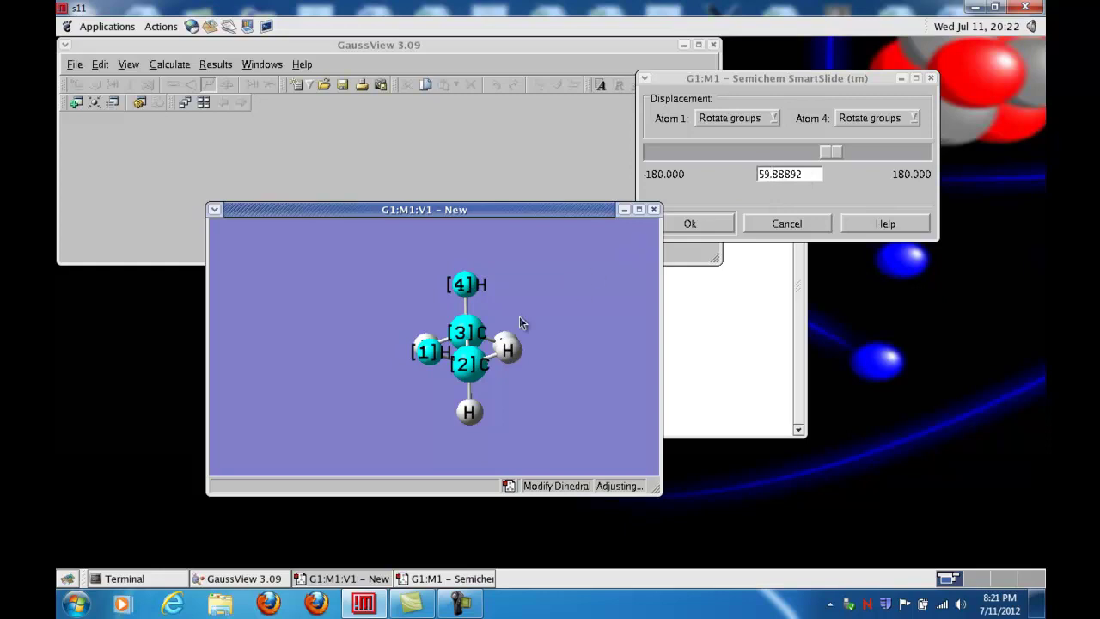
pyautogui.click(910, 118)
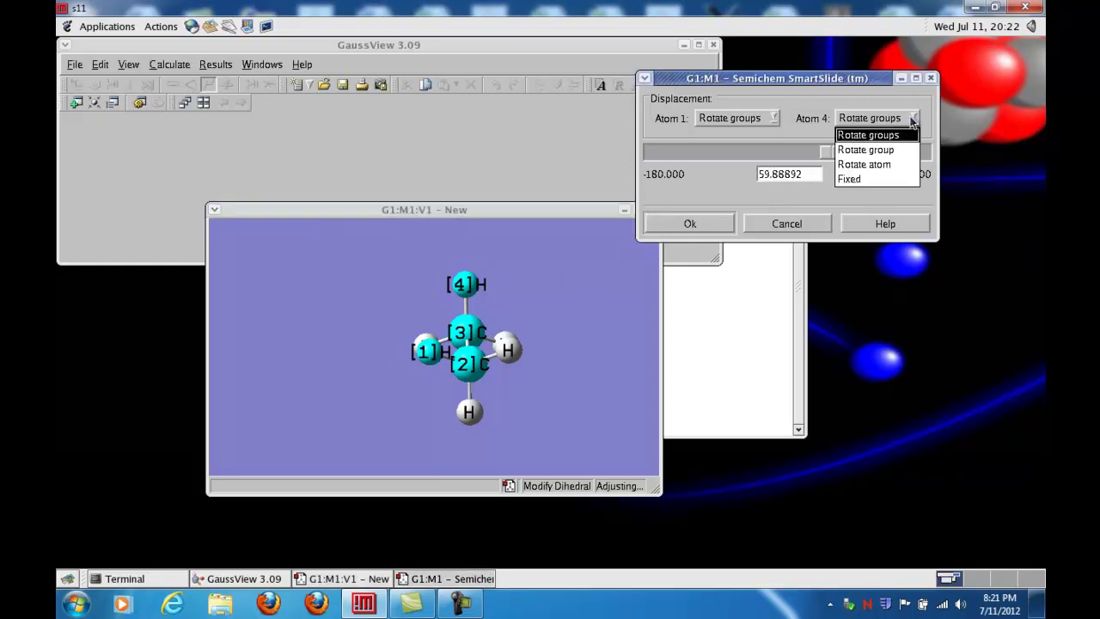
pyautogui.click(859, 178)
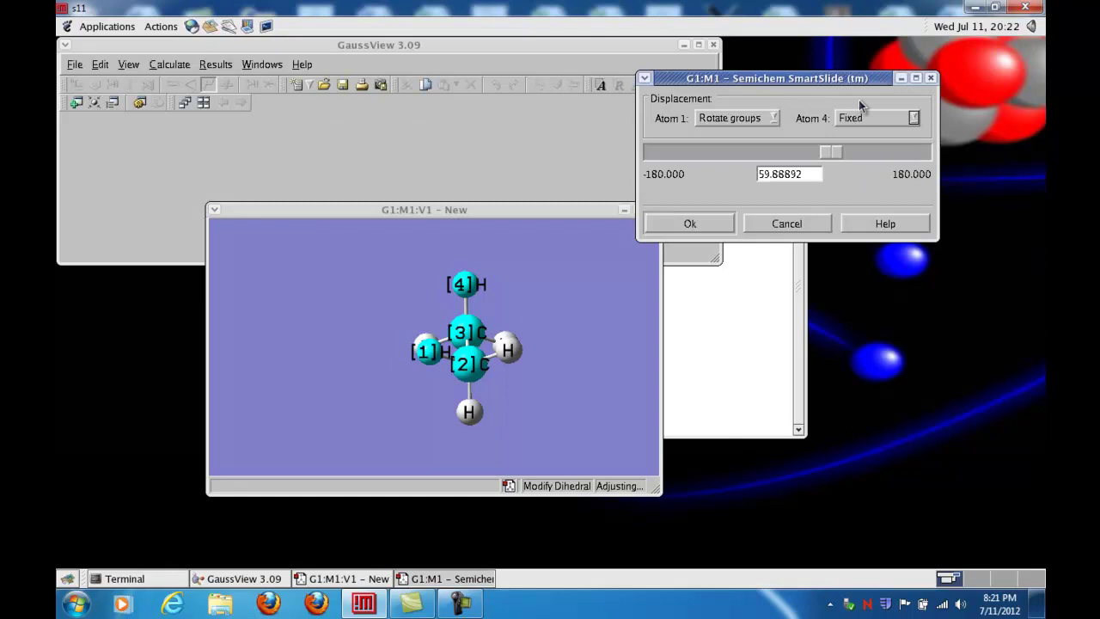
pyautogui.click(526, 288)
pyautogui.moveTo(526, 288); pyautogui.dragTo(527, 283)
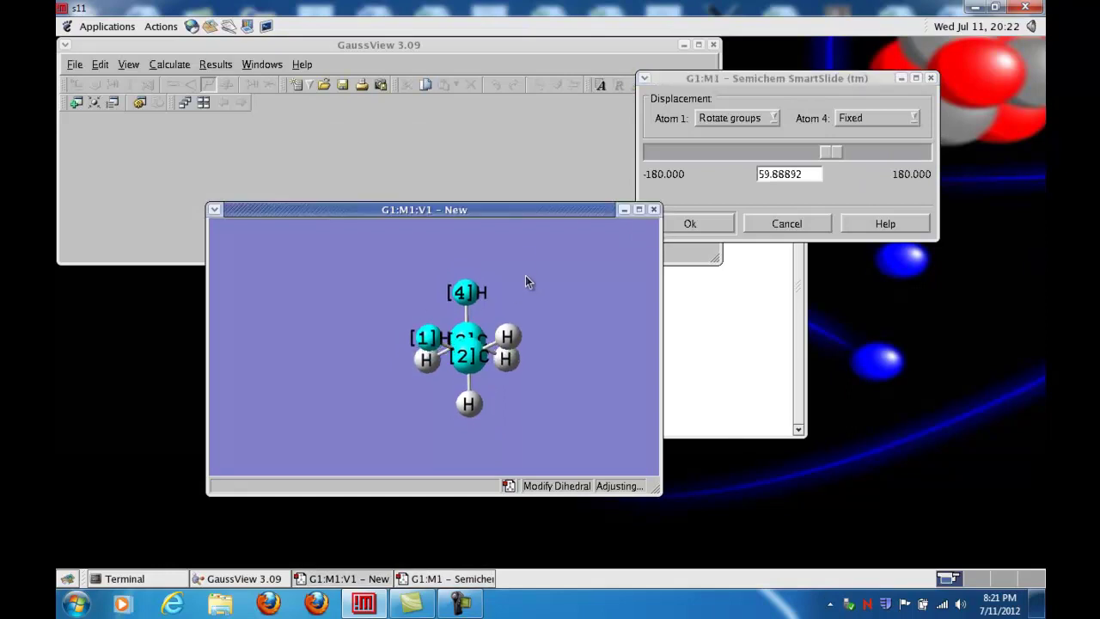
# Step: Set the hydrogen-carbon-carbon-hydrogen dihedral angle to 0.000 and apply it to produce the eclipsed ethane
pyautogui.click(826, 155)
pyautogui.moveTo(826, 154); pyautogui.dragTo(793, 153)
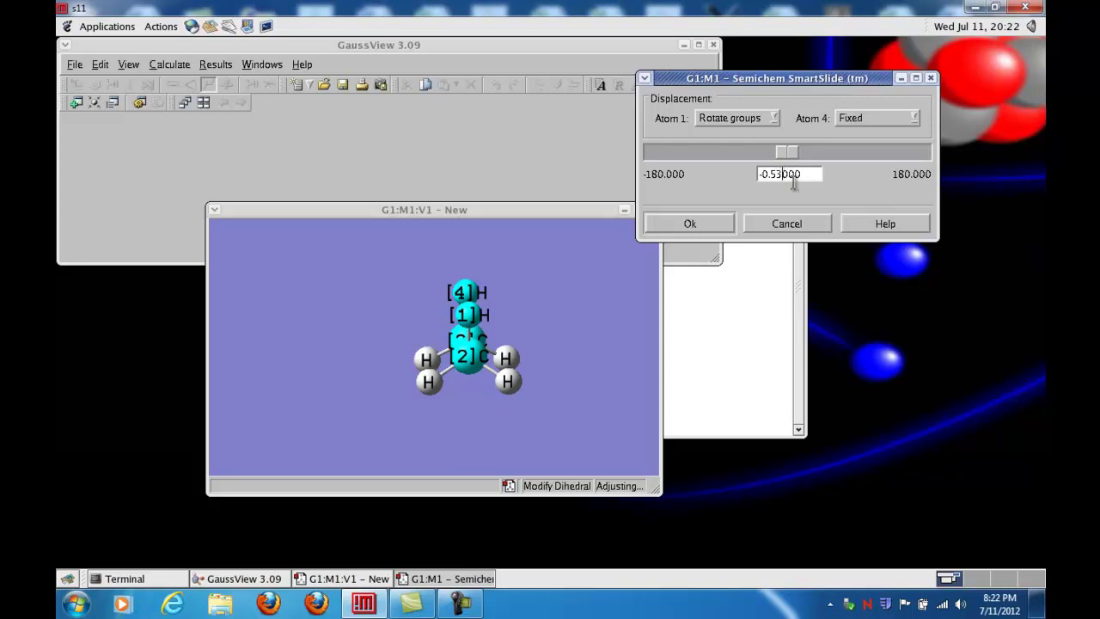
pyautogui.press('BackSpace')
pyautogui.press('BackSpace')
pyautogui.press('BackSpace')
pyautogui.write('.')
pyautogui.press('Home')
pyautogui.press('Delete')
pyautogui.click(692, 225)
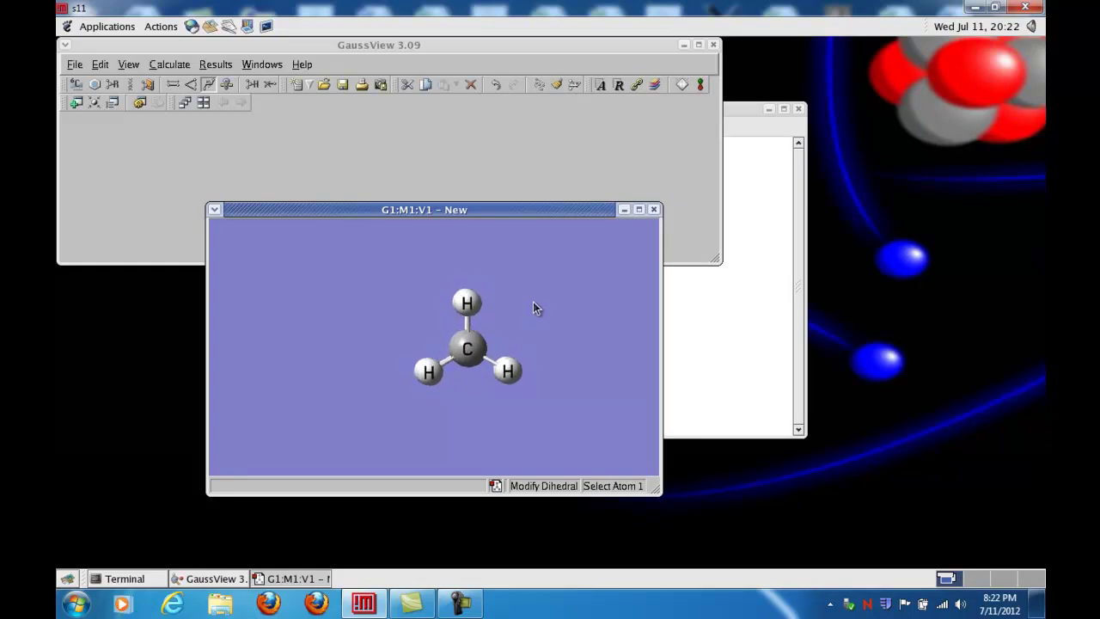
pyautogui.moveTo(542, 307)
pyautogui.mouseDown()
pyautogui.moveTo(558, 302)
pyautogui.moveTo(529, 321)
pyautogui.moveTo(532, 308)
pyautogui.mouseUp()
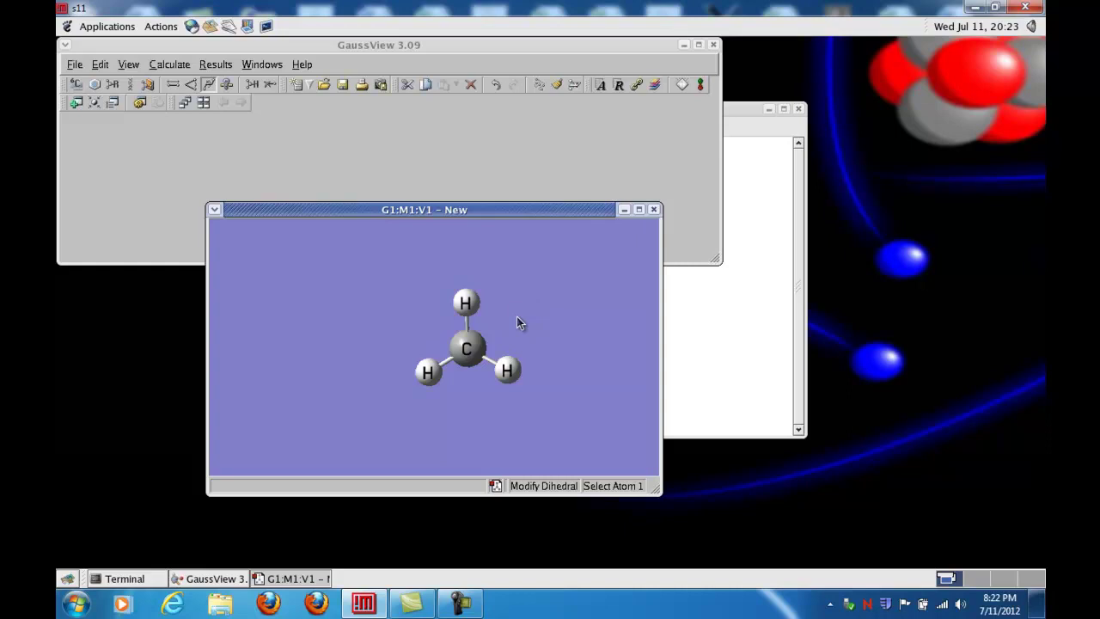
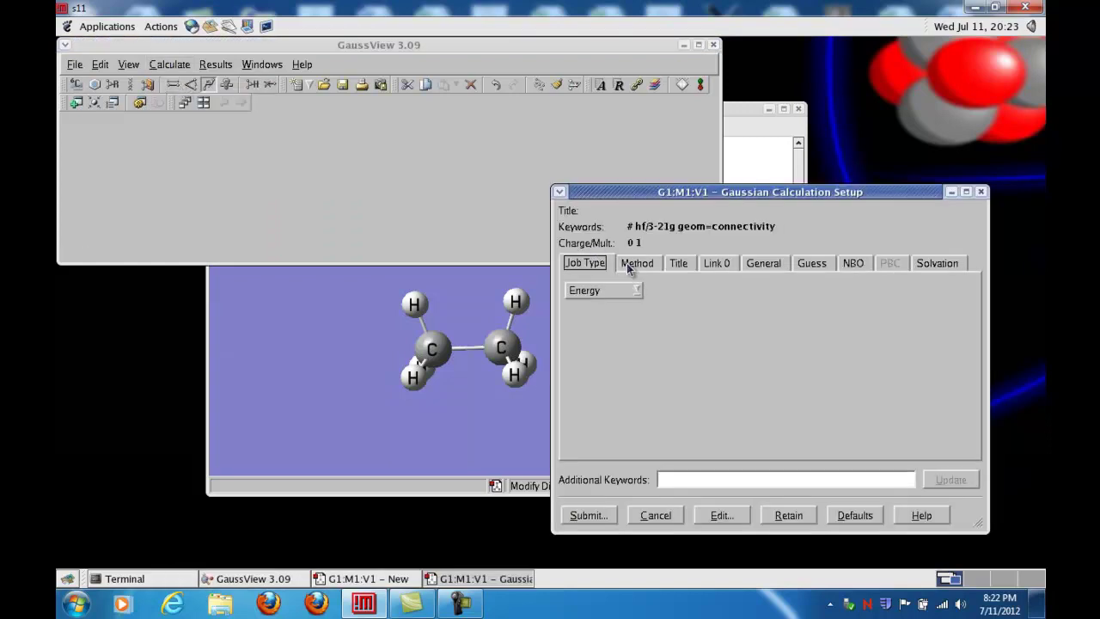
# Step: Set the Gaussian job type to Opt+Freq and add the keyword pop=full to the calculation
pyautogui.click(632, 294)
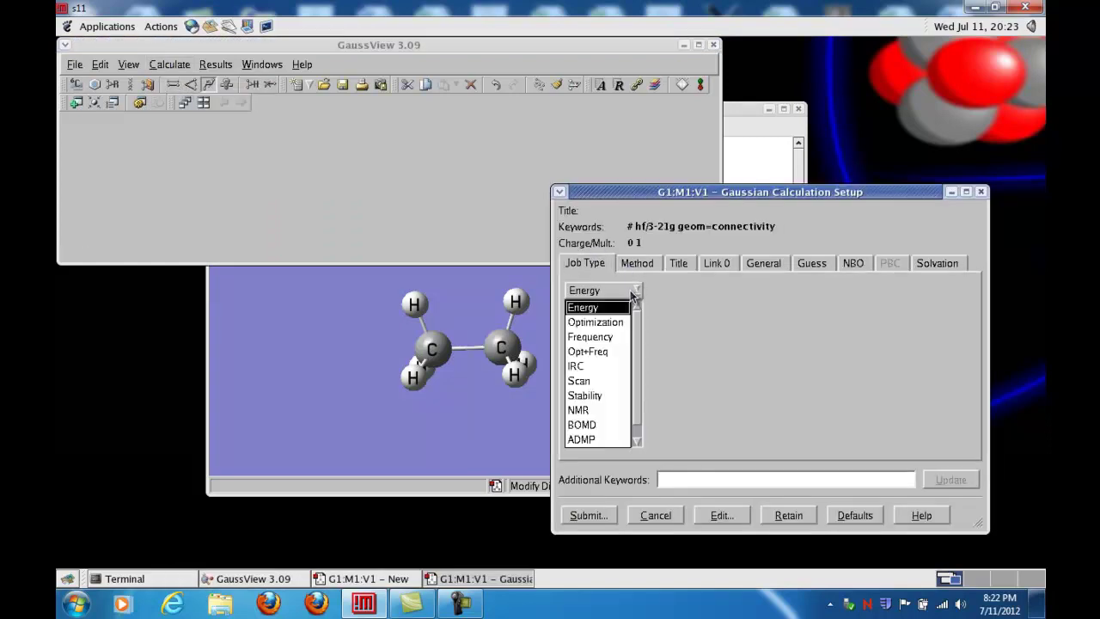
pyautogui.click(601, 351)
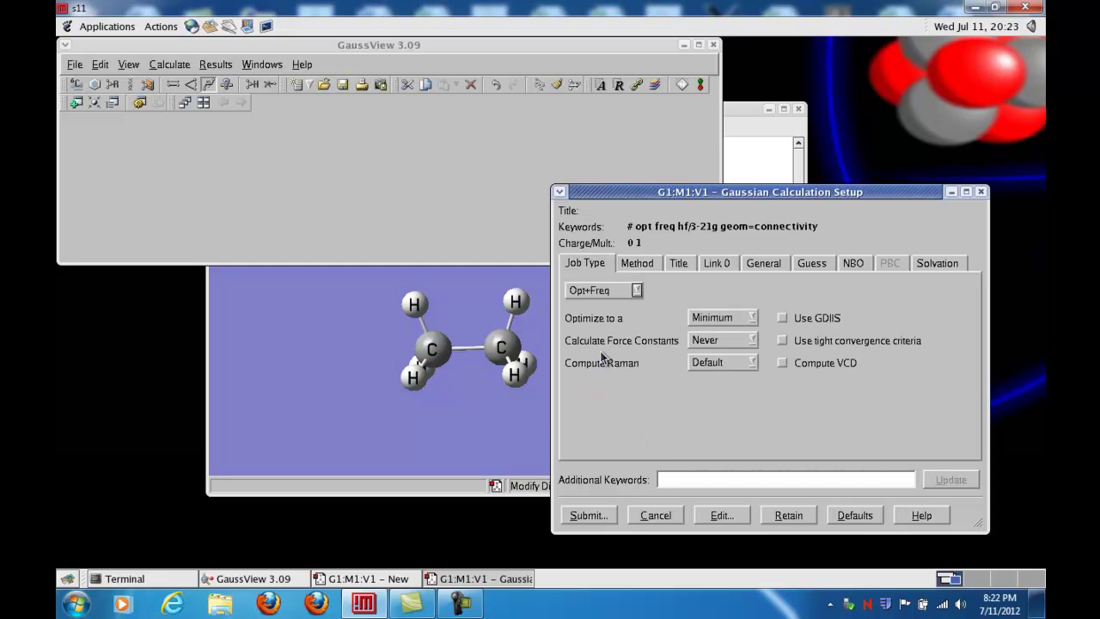
pyautogui.click(637, 266)
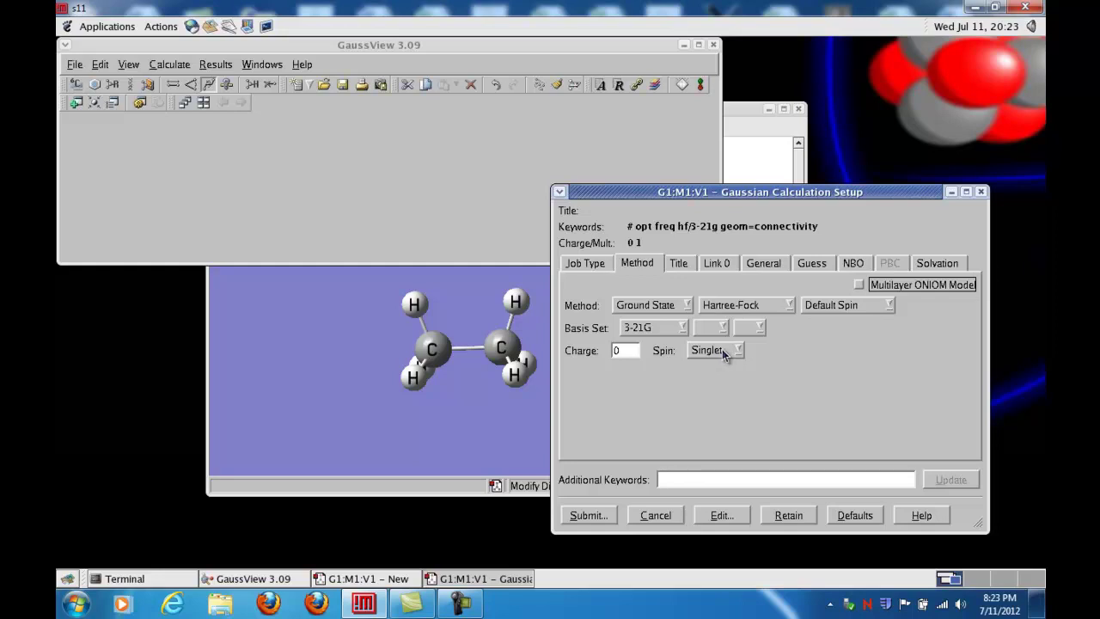
pyautogui.click(667, 478)
pyautogui.write('pop=full')
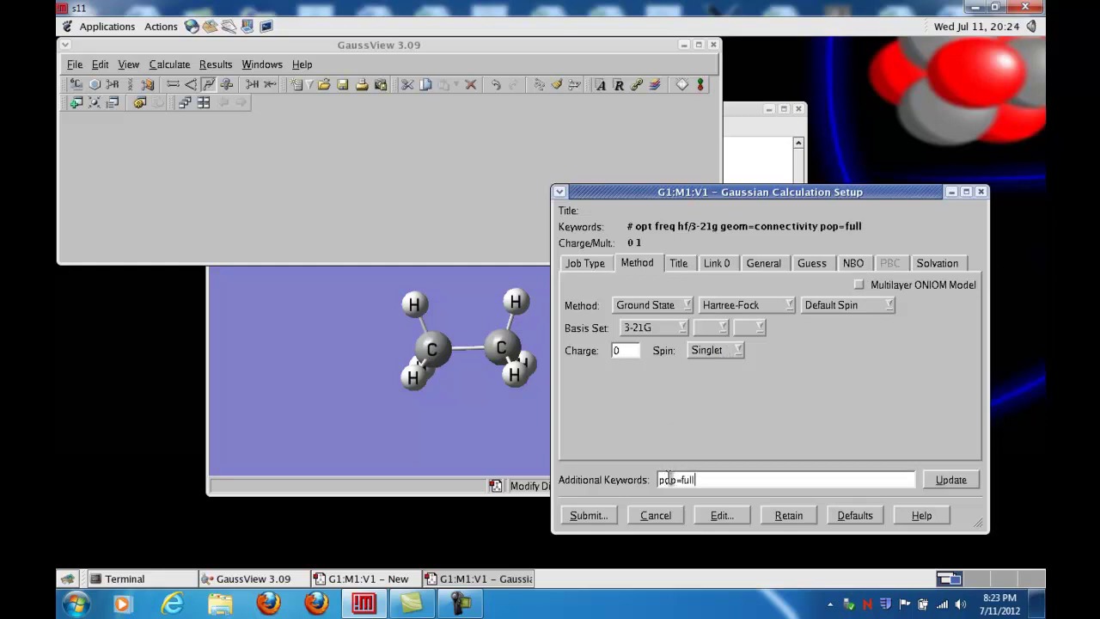
# Step: Enter the job title "eclipsed c2h6 opt HF/3-21G" for the calculation
pyautogui.click(681, 264)
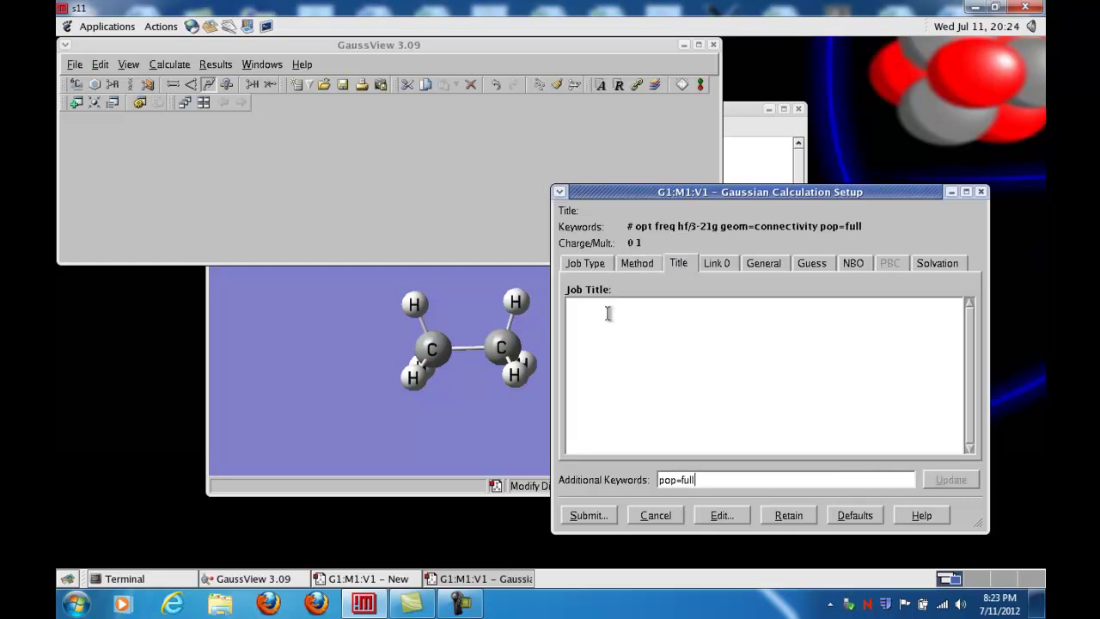
pyautogui.click(578, 304)
pyautogui.write('c2h6')
pyautogui.write('opt')
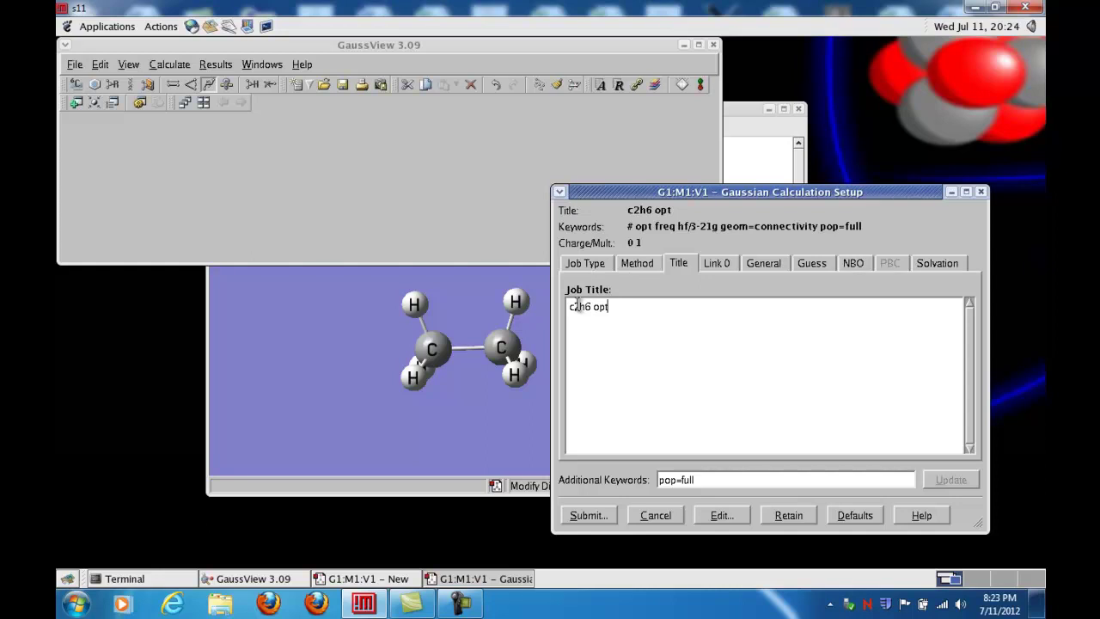
pyautogui.write(' HF/3-21G')
pyautogui.click(594, 307)
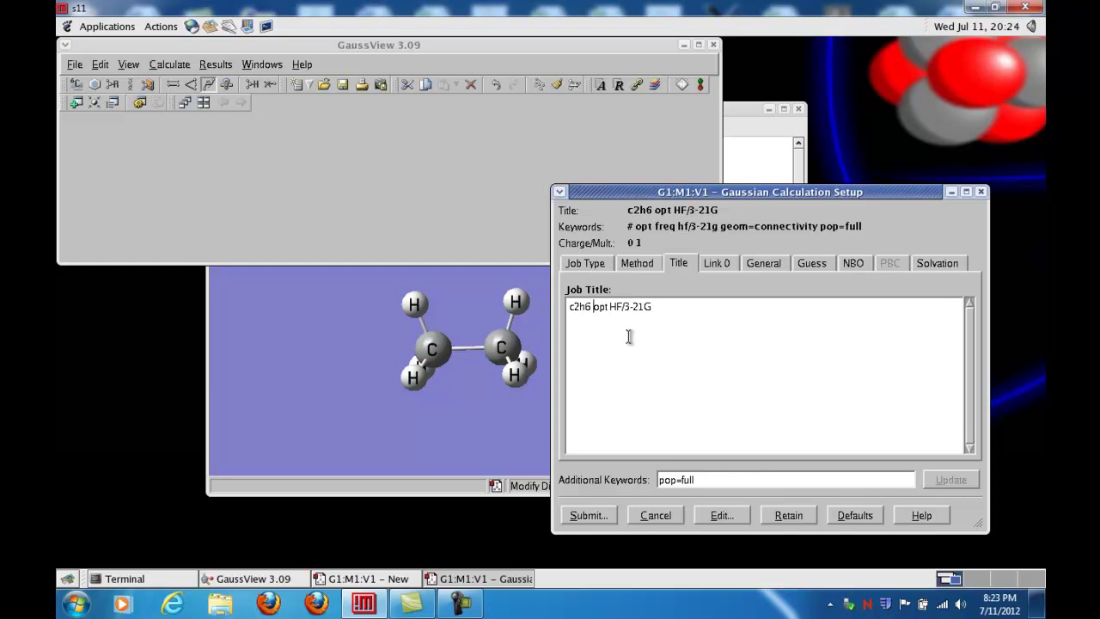
pyautogui.click(570, 307)
pyautogui.write('eclipsed')
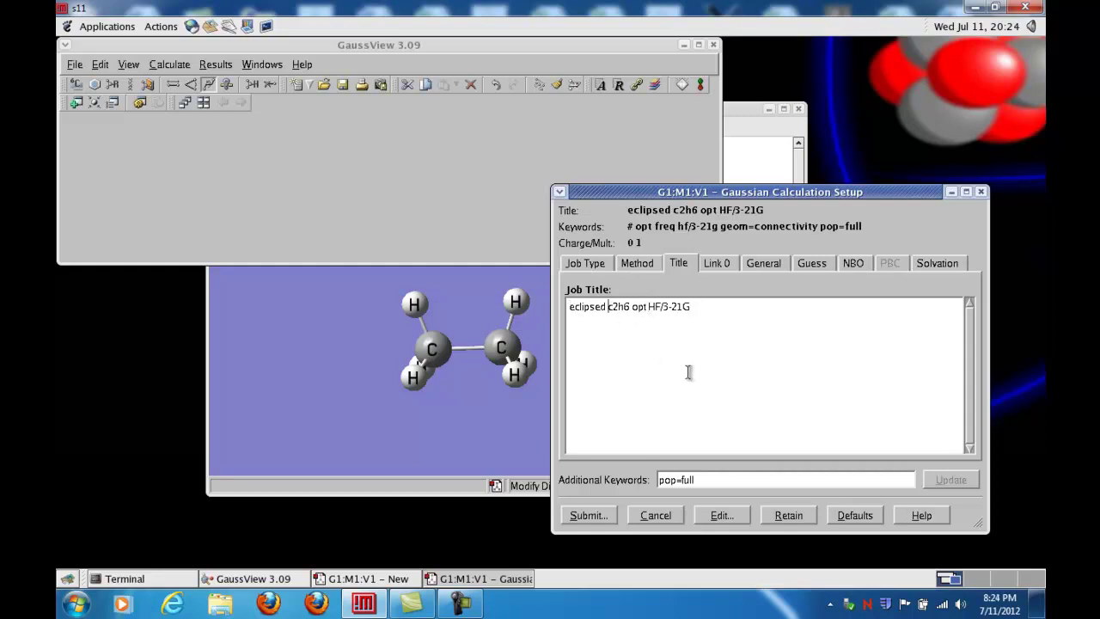
# Step: In the Link 0 commands, name the checkpoint file c2h6_ecl_hf321g.chk and set nproc to 2
pyautogui.click(713, 263)
pyautogui.click(628, 306)
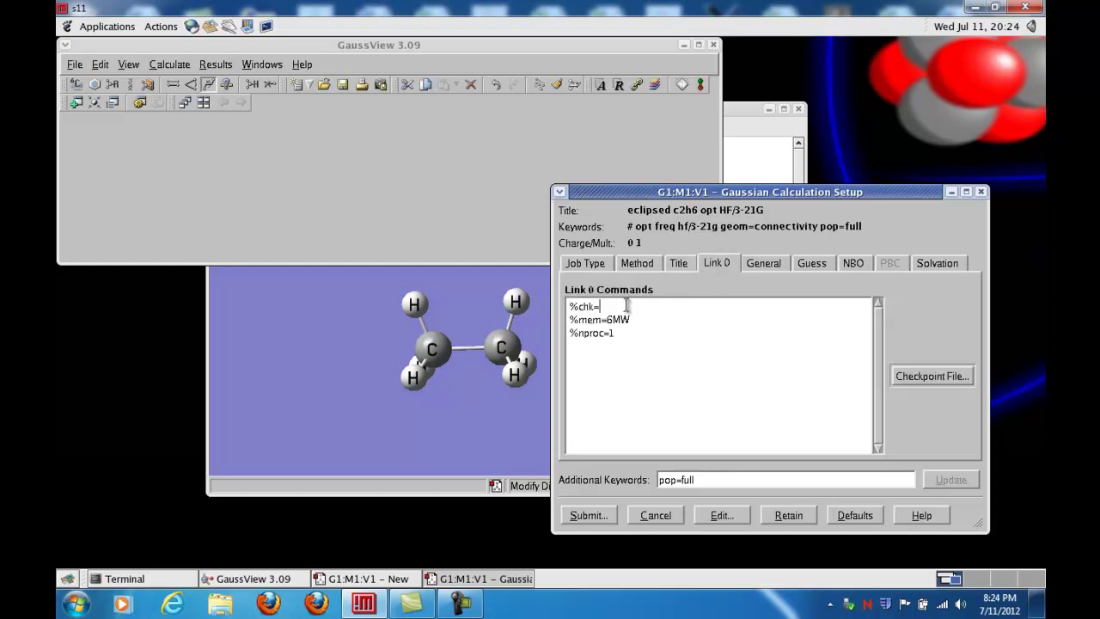
pyautogui.write('c2h6_ecl_hf321g')
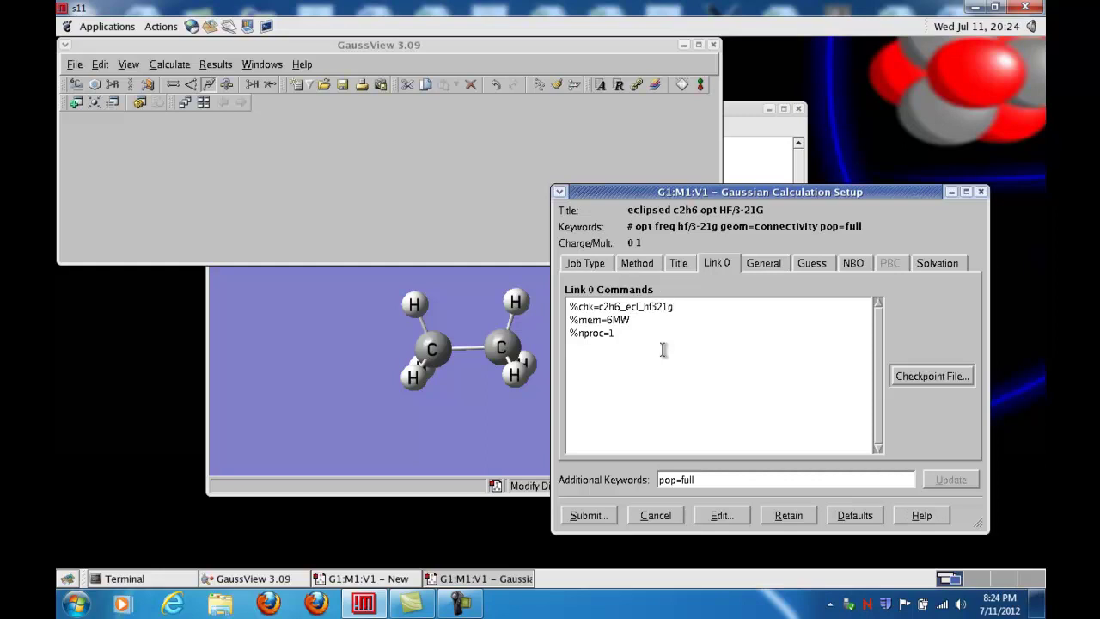
pyautogui.write('.chk')
pyautogui.click(615, 333)
pyautogui.press('BackSpace')
pyautogui.write('2')
# Step: Turn off Write Connectivity and save the Gaussian input file as c2h6_ecl_321g in the cts560 folder, without submitting the job
pyautogui.click(756, 263)
pyautogui.click(778, 309)
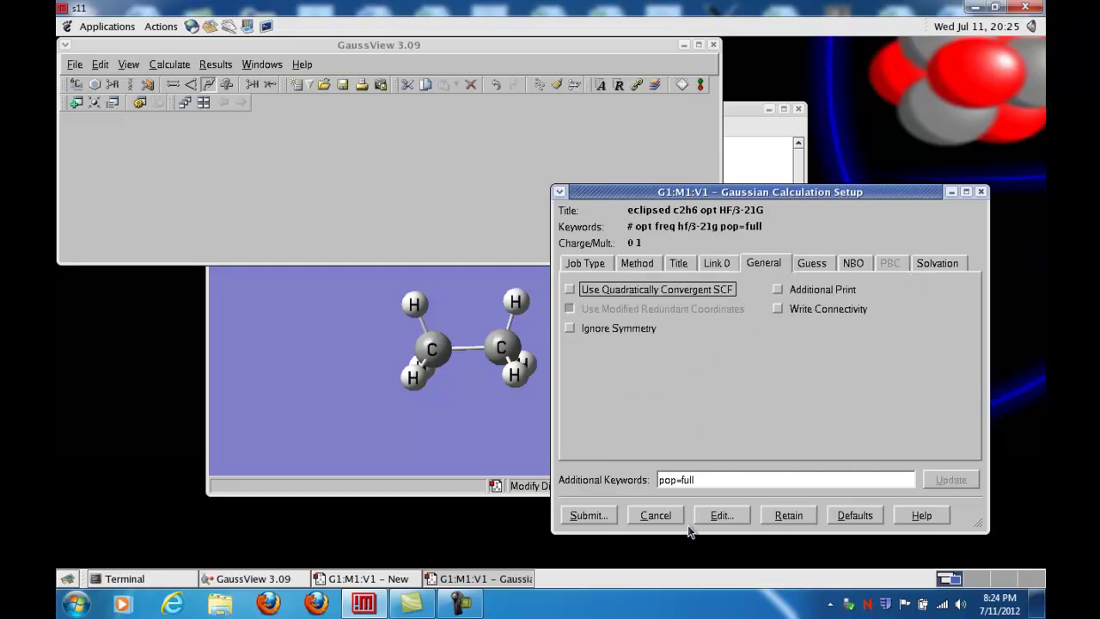
pyautogui.click(596, 514)
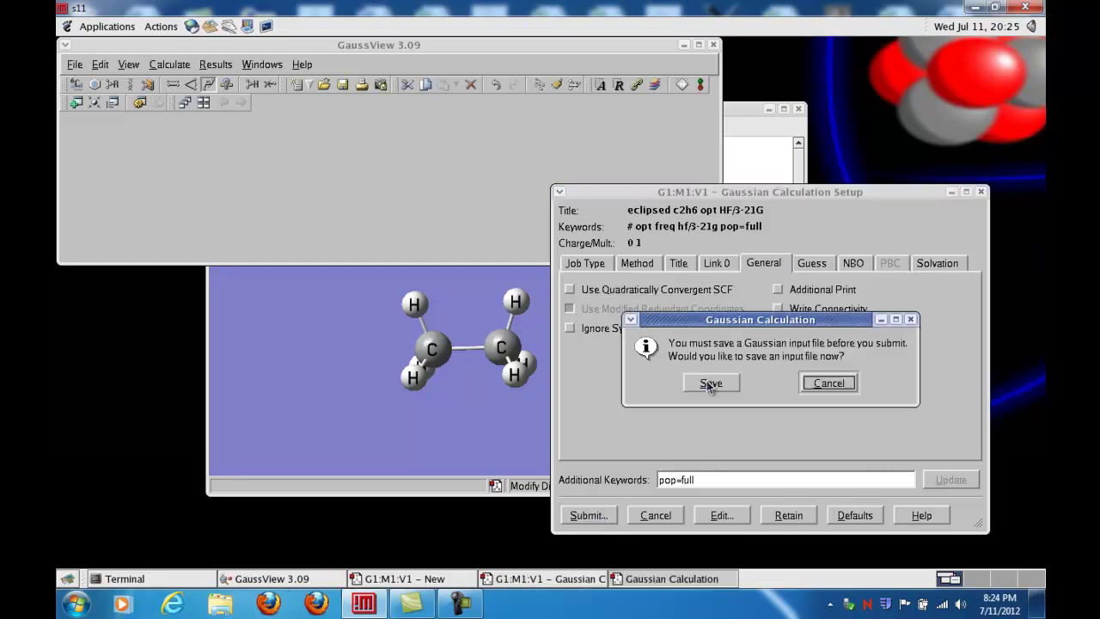
pyautogui.click(709, 382)
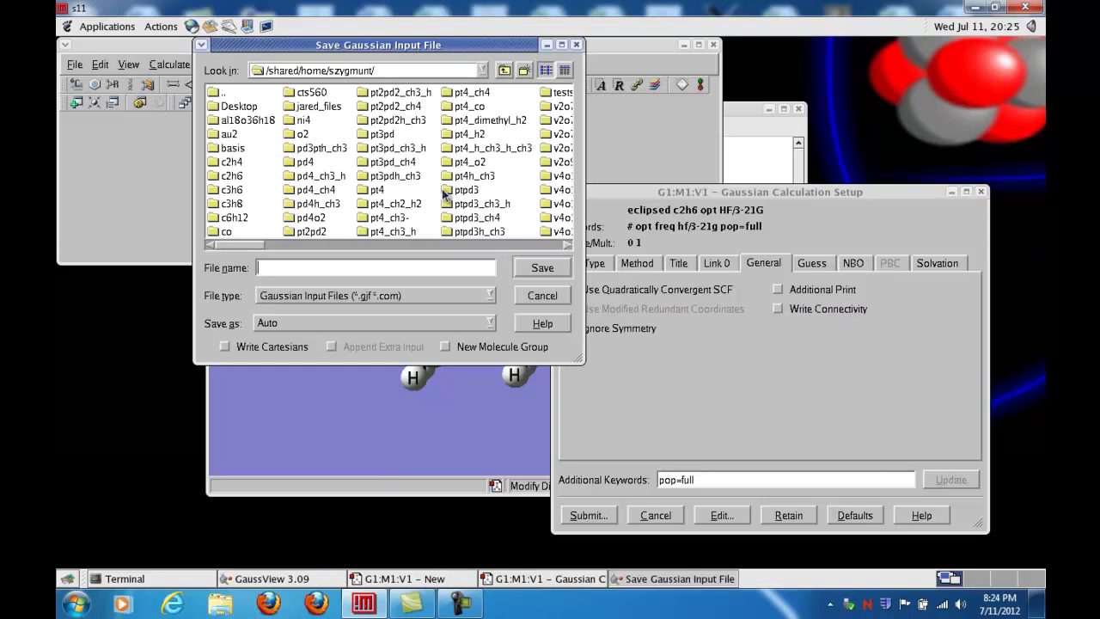
pyautogui.click(296, 94)
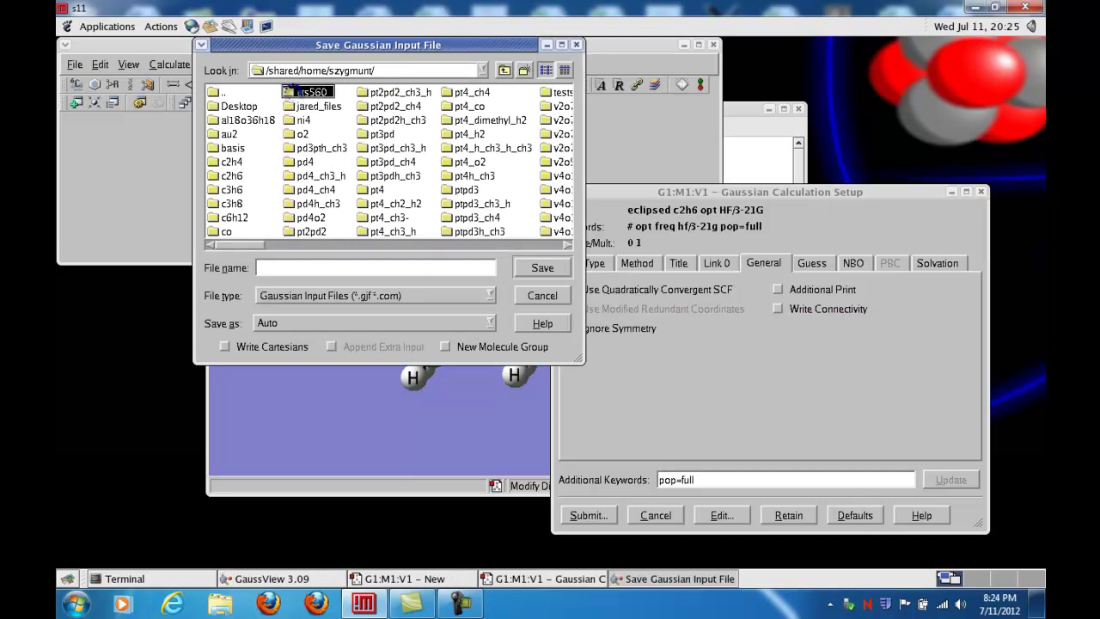
pyautogui.doubleClick(296, 95)
pyautogui.click(284, 267)
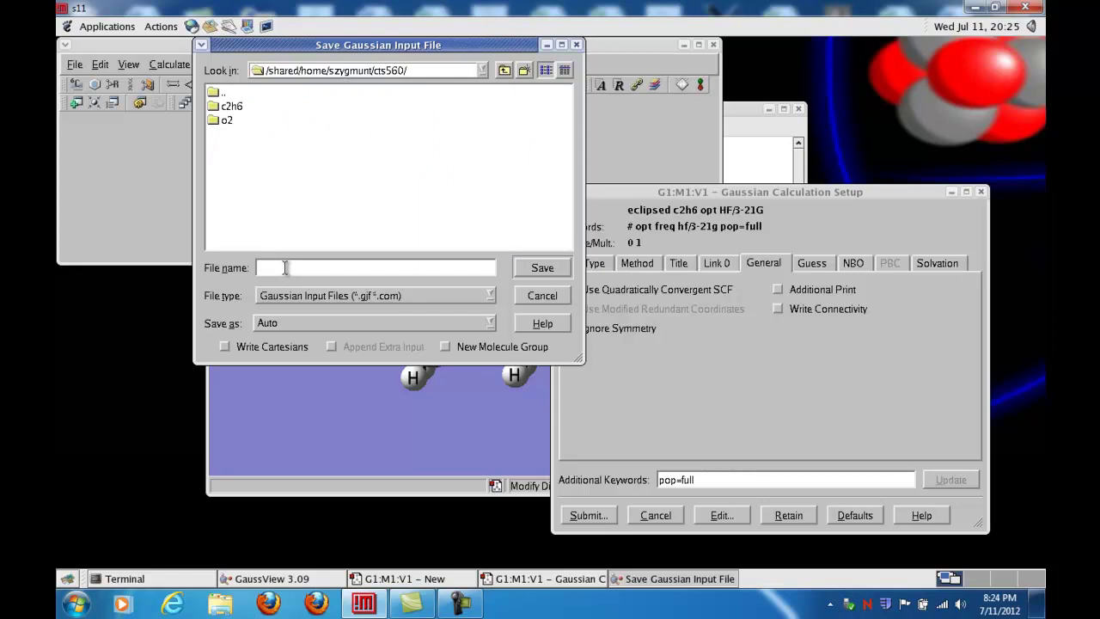
pyautogui.write('c2h6_ecl_321g.')
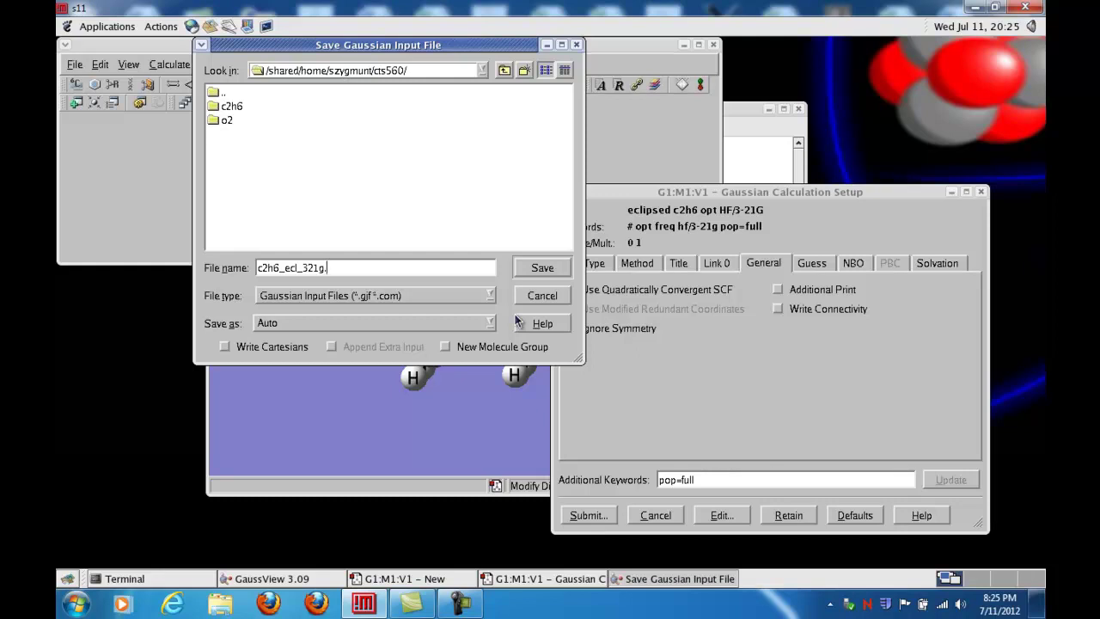
pyautogui.press('BackSpace')
pyautogui.click(541, 269)
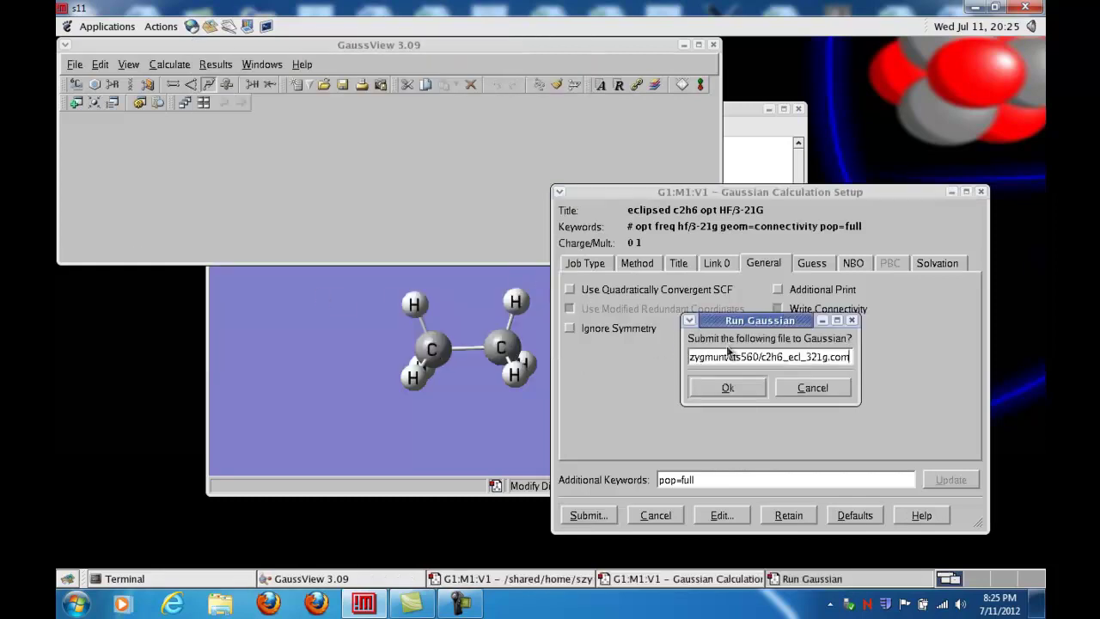
pyautogui.click(813, 388)
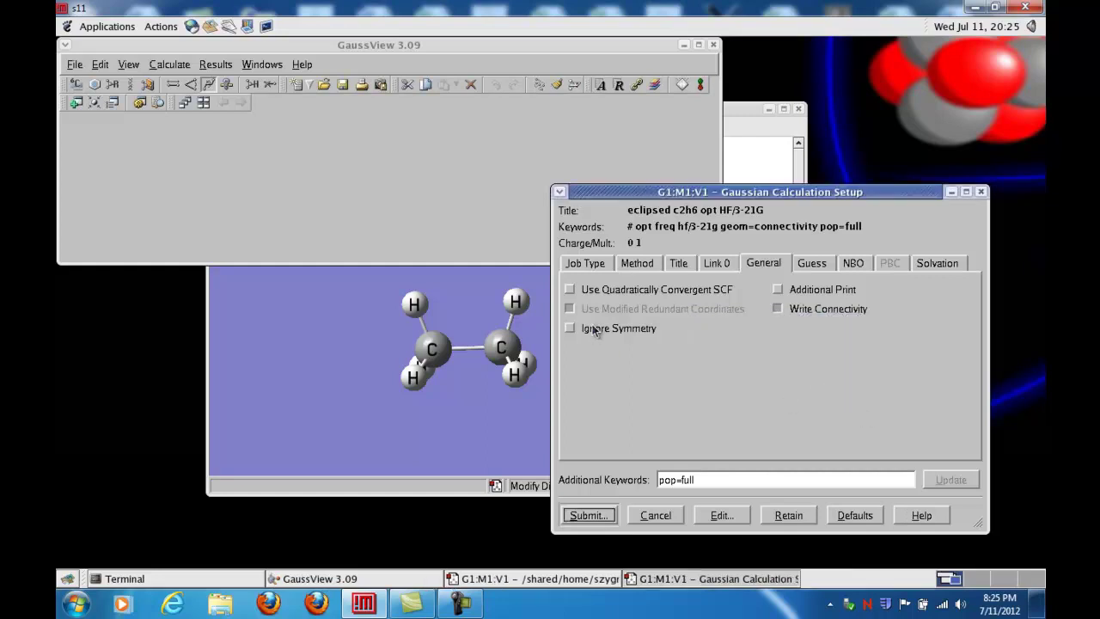
pyautogui.click(657, 514)
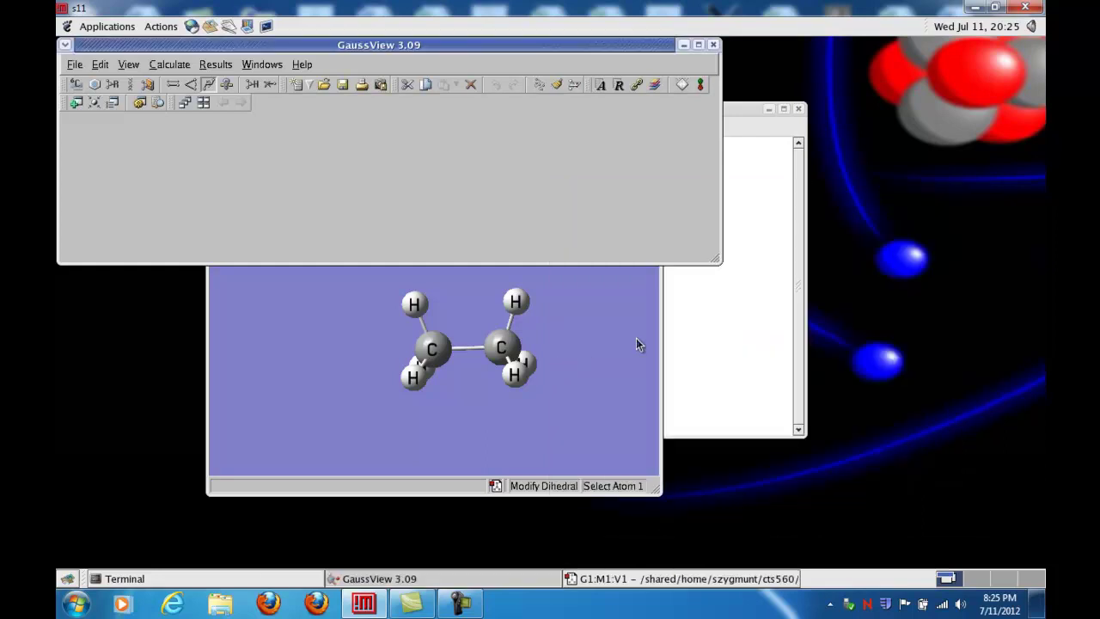
# Step: Switch to the Terminal, change to the cts560 directory and list its files in long format
pyautogui.click(742, 347)
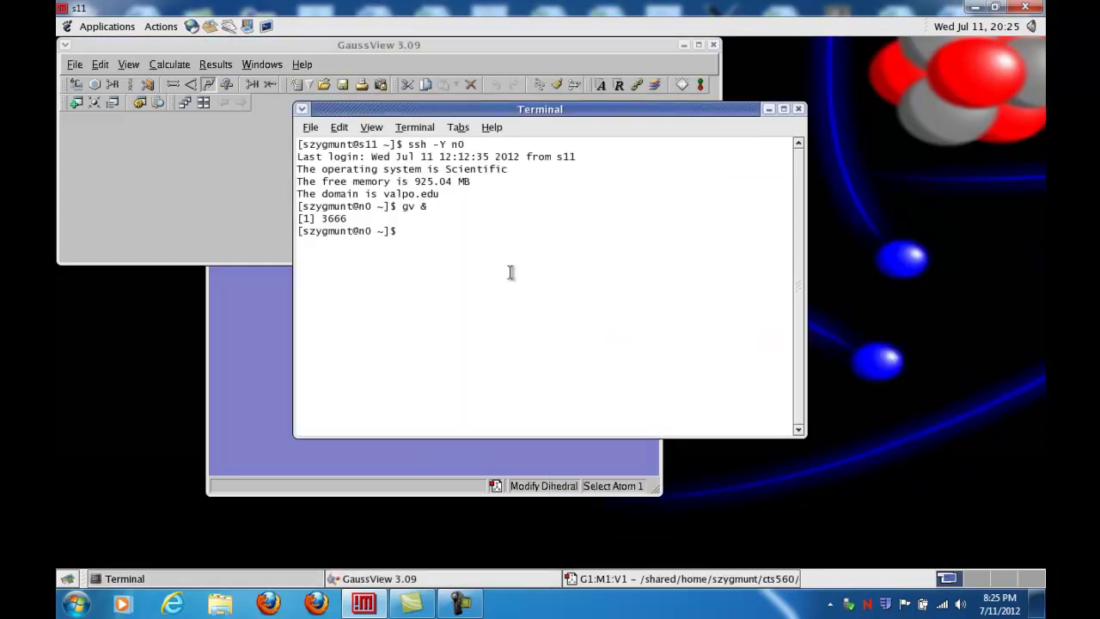
pyautogui.write('cd cts560')
pyautogui.press('Return')
pyautogui.write('ls -l')
pyautogui.press('Return')
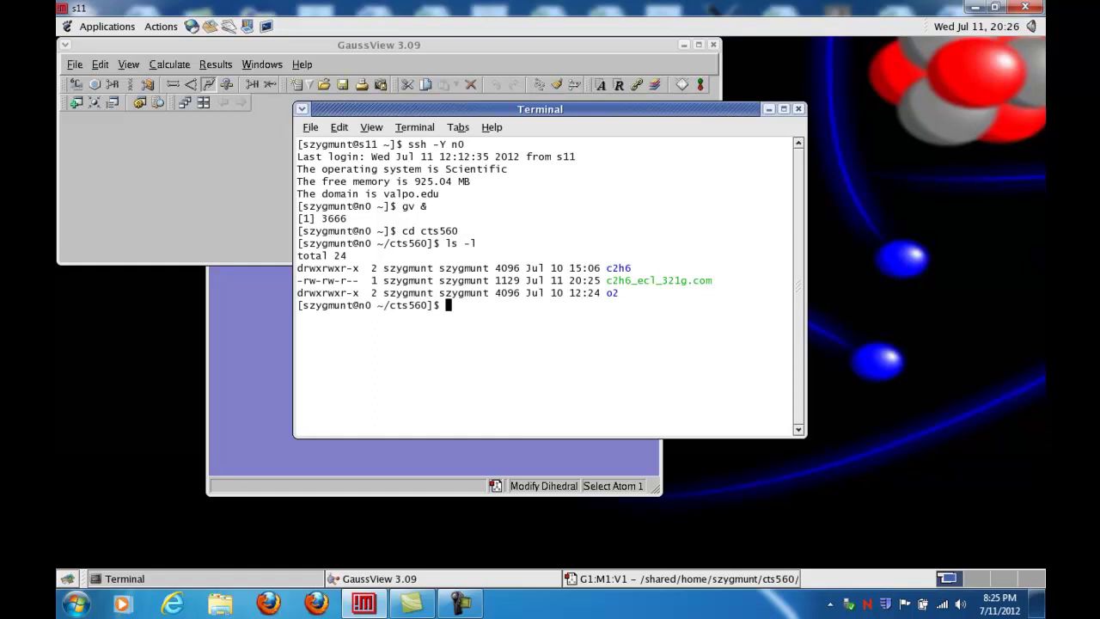
# Step: Open c2h6_ecl_321g.com in gedit and change the start of the route line to #p
pyautogui.write('gedit c2h6_ecl_321g.com')
pyautogui.press('Return')
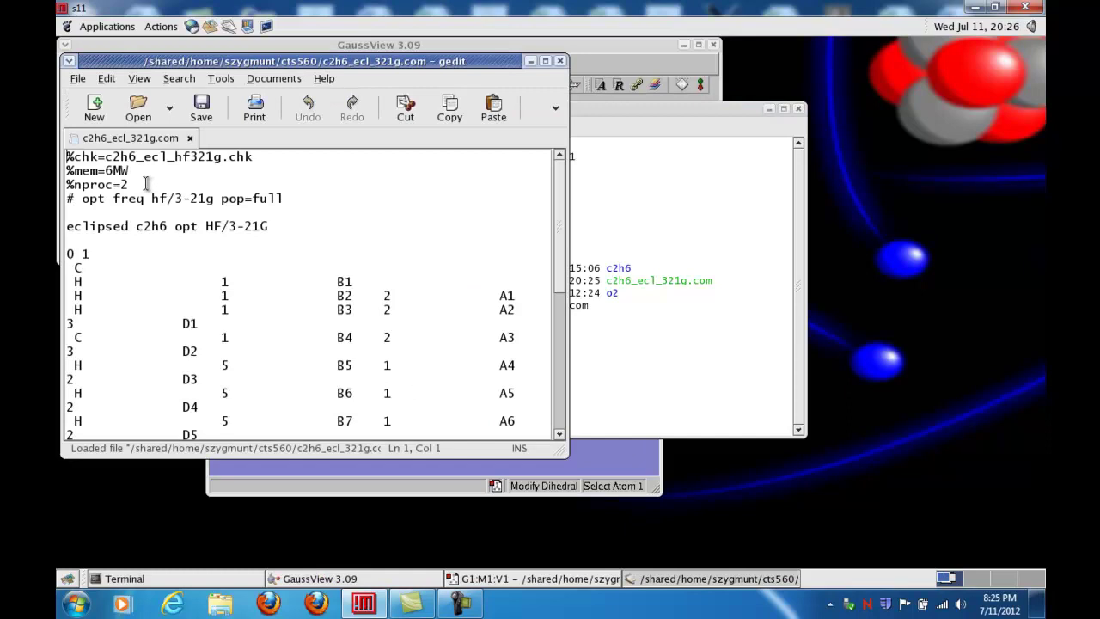
pyautogui.press('Down')
pyautogui.press('Down')
pyautogui.press('Down')
pyautogui.press('Right')
pyautogui.write('p')
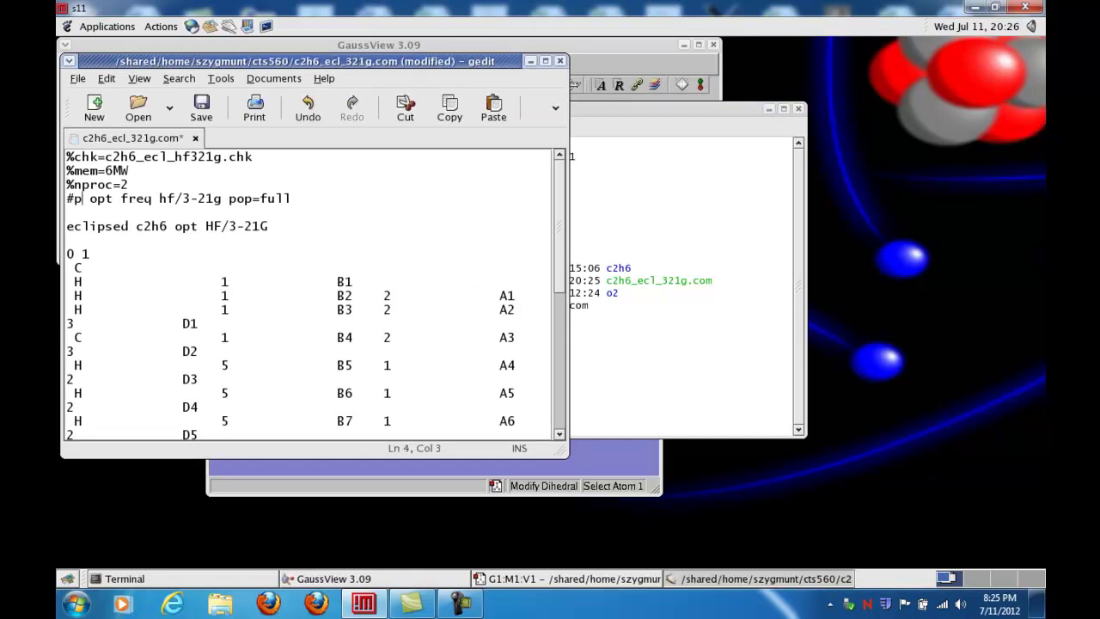
# Step: Examine the input file's Z-matrix and its bond length, angle and dihedral values, widening the gedit window so each atom fits on one line
pyautogui.press('Down')
pyautogui.press('Down')
pyautogui.press('Down')
pyautogui.press('Down')
pyautogui.press('Down')
pyautogui.moveTo(567, 456); pyautogui.dragTo(778, 455)
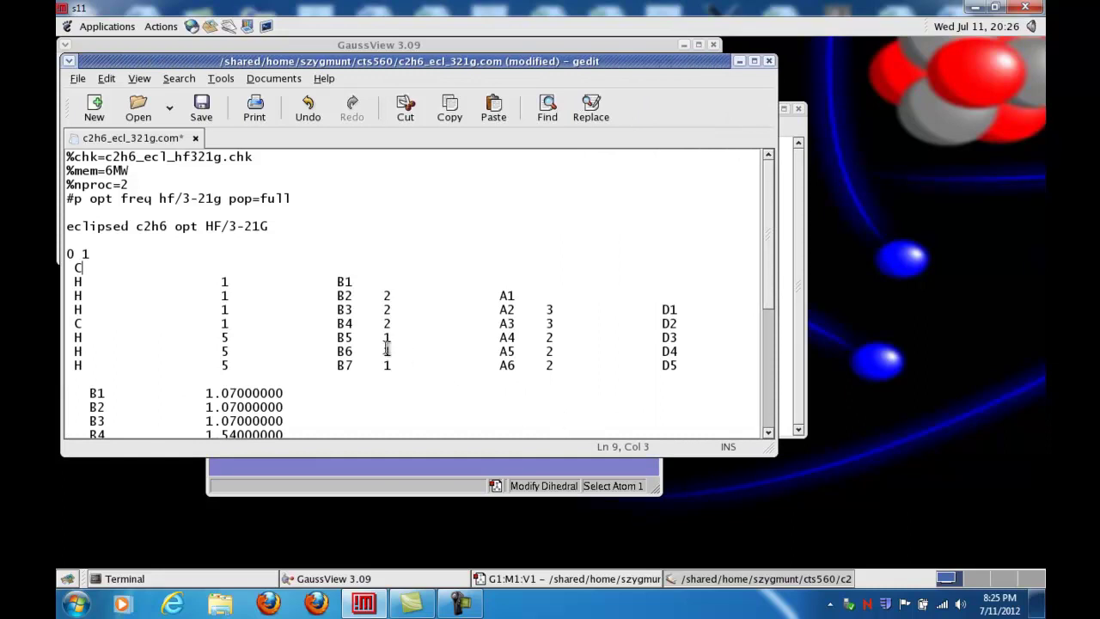
pyautogui.press('Down')
pyautogui.press('Down')
pyautogui.press('Down')
pyautogui.press('Down')
pyautogui.press('Down')
pyautogui.press('Down')
pyautogui.press('Down')
pyautogui.press('Down')
pyautogui.press('Down')
pyautogui.press('Down')
pyautogui.press('Down')
pyautogui.press('Down')
pyautogui.press('Down')
pyautogui.press('Down')
pyautogui.press('Down')
pyautogui.press('Down')
pyautogui.press('Down')
pyautogui.press('Down')
pyautogui.press('Down')
pyautogui.press('Down')
pyautogui.press('Down')
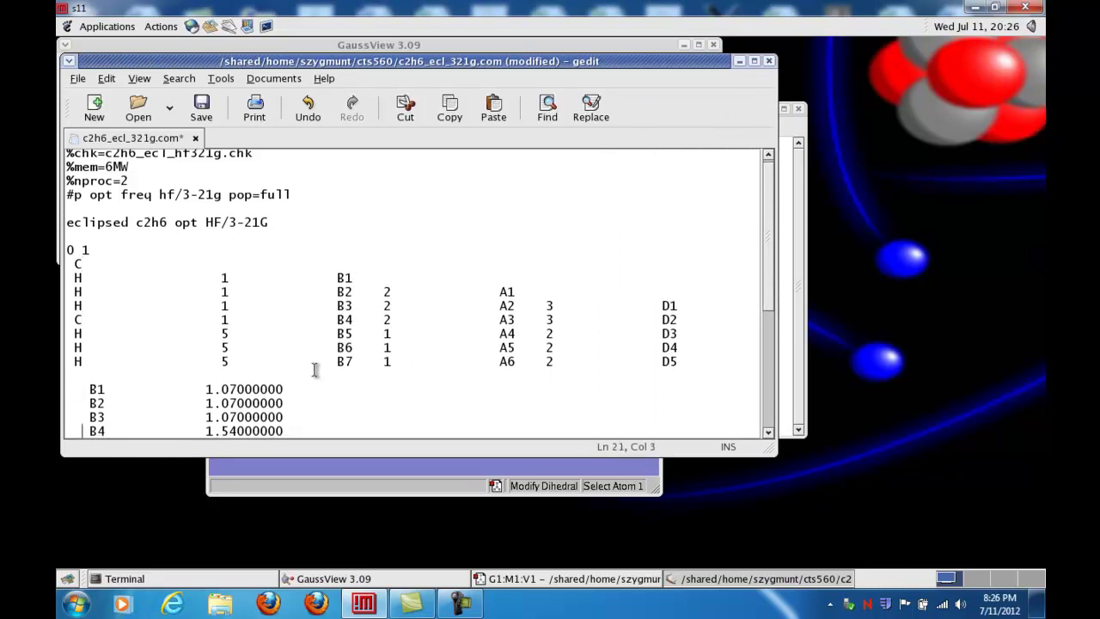
pyautogui.press('Down')
pyautogui.press('Down')
pyautogui.press('Down')
pyautogui.press('Down')
pyautogui.press('Down')
pyautogui.press('Down')
pyautogui.press('Down')
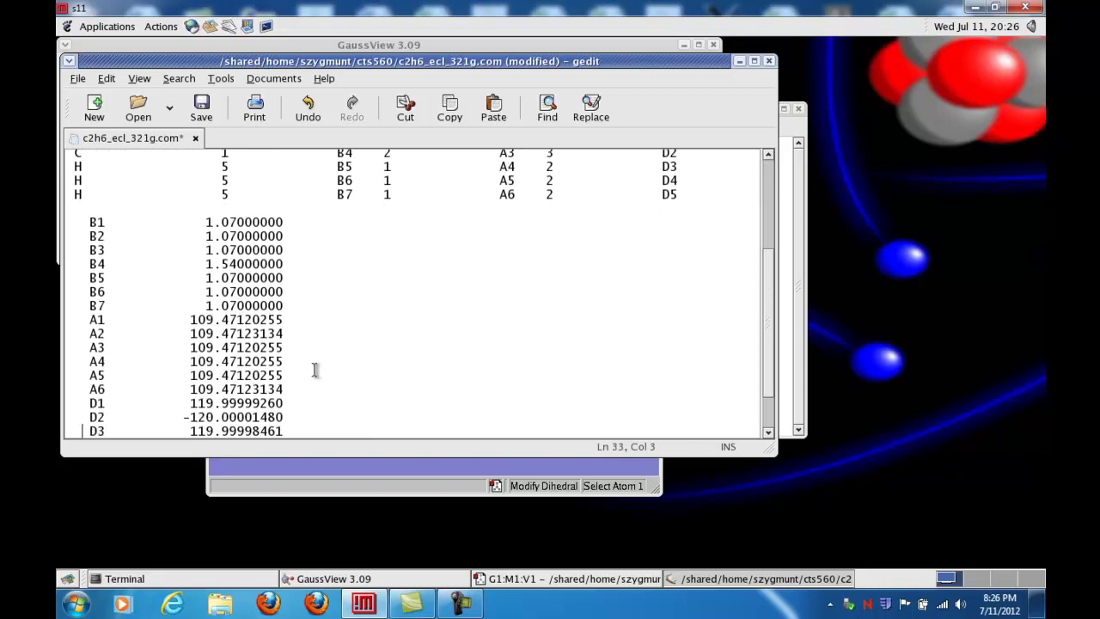
pyautogui.press('Up')
pyautogui.press('Up')
pyautogui.press('Up')
pyautogui.press('Up')
pyautogui.press('Up')
pyautogui.press('Up')
pyautogui.press('Up')
pyautogui.press('Up')
pyautogui.press('Up')
pyautogui.press('Up')
pyautogui.press('Up')
pyautogui.press('Up')
pyautogui.press('Up')
pyautogui.press('Up')
pyautogui.press('Up')
pyautogui.press('Up')
pyautogui.press('Up')
pyautogui.press('Up')
pyautogui.press('Up')
pyautogui.press('Up')
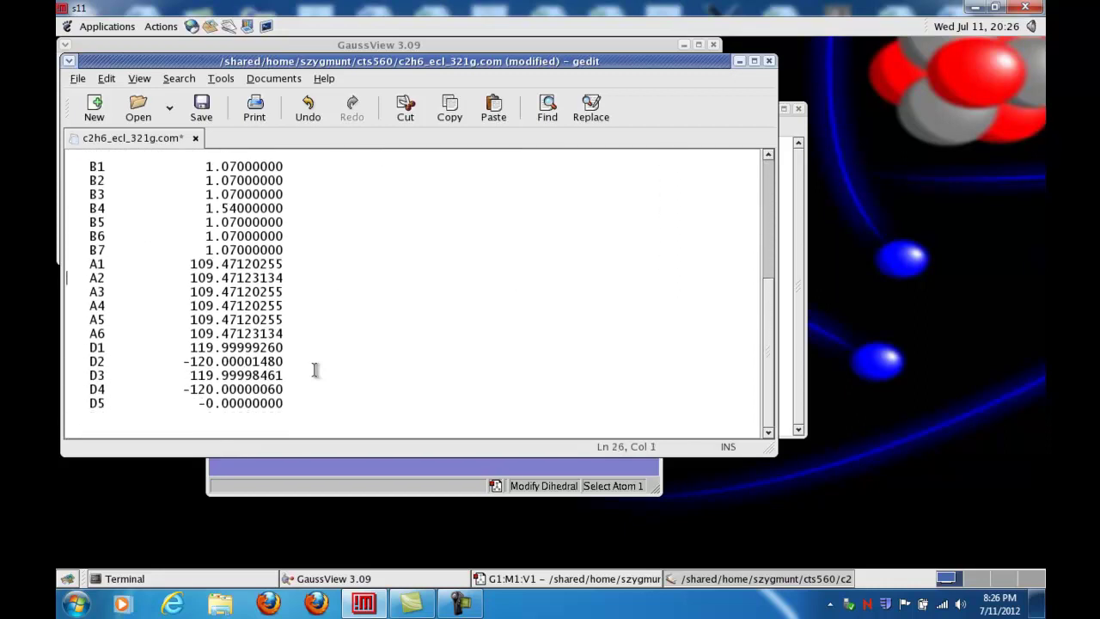
pyautogui.press('Down')
pyautogui.press('Down')
pyautogui.press('Down')
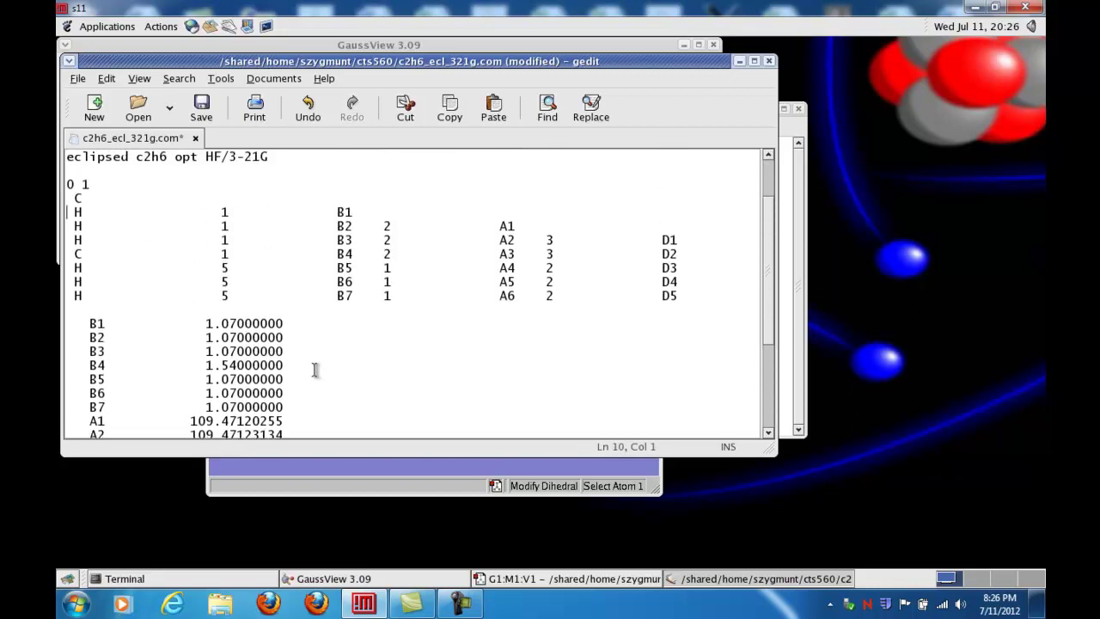
pyautogui.press('Down')
pyautogui.press('Down')
pyautogui.press('Down')
pyautogui.press('Down')
pyautogui.press('Down')
pyautogui.press('Down')
pyautogui.press('Down')
pyautogui.press('Down')
pyautogui.press('Down')
pyautogui.press('Down')
pyautogui.press('Down')
pyautogui.press('Down')
pyautogui.press('Down')
pyautogui.press('Down')
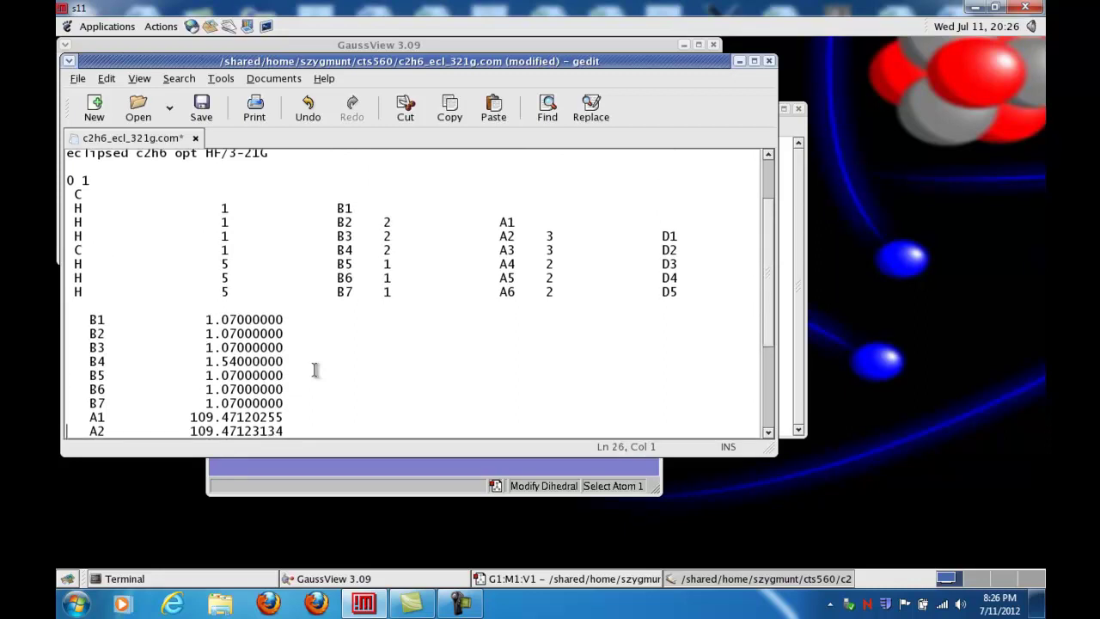
pyautogui.press('Down')
pyautogui.press('Down')
pyautogui.press('Down')
pyautogui.press('Down')
pyautogui.press('Down')
pyautogui.press('Down')
pyautogui.press('Down')
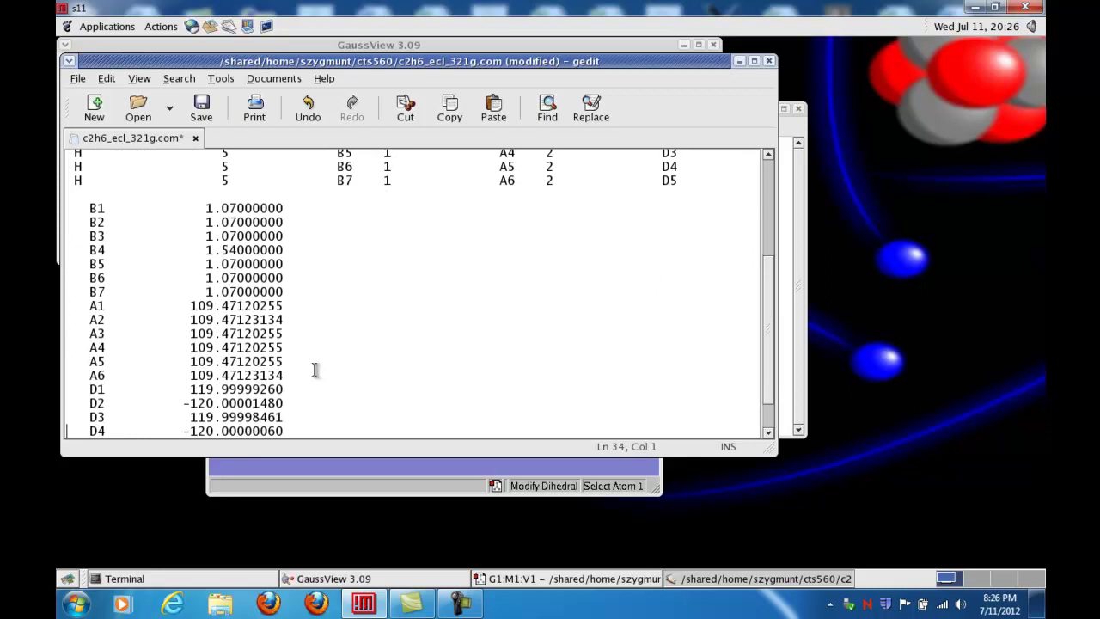
pyautogui.press('Up')
pyautogui.press('Up')
pyautogui.press('Up')
pyautogui.press('Up')
pyautogui.press('Up')
pyautogui.press('Up')
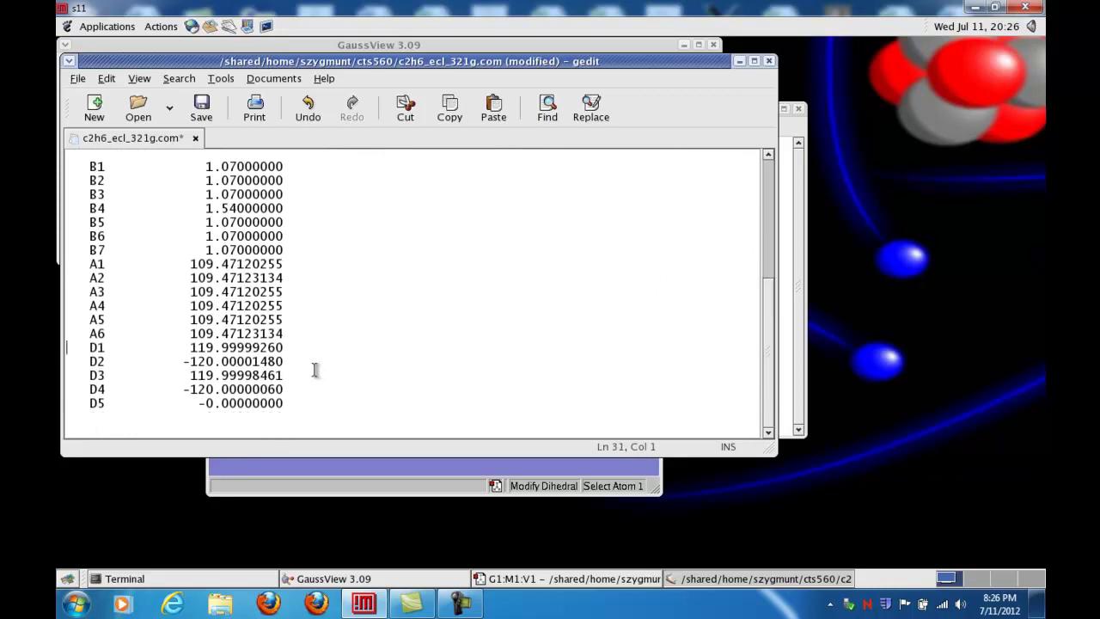
pyautogui.press('Up')
pyautogui.press('Up')
pyautogui.press('Up')
pyautogui.press('Up')
pyautogui.press('Up')
pyautogui.press('Up')
pyautogui.press('Up')
pyautogui.press('Up')
pyautogui.press('Up')
pyautogui.press('Up')
pyautogui.press('Up')
pyautogui.press('Up')
pyautogui.press('Up')
pyautogui.press('Up')
pyautogui.press('Up')
pyautogui.press('Up')
pyautogui.press('Up')
pyautogui.press('Up')
pyautogui.press('Up')
pyautogui.press('Up')
pyautogui.press('Up')
pyautogui.press('Up')
pyautogui.press('Up')
pyautogui.press('Up')
pyautogui.press('Up')
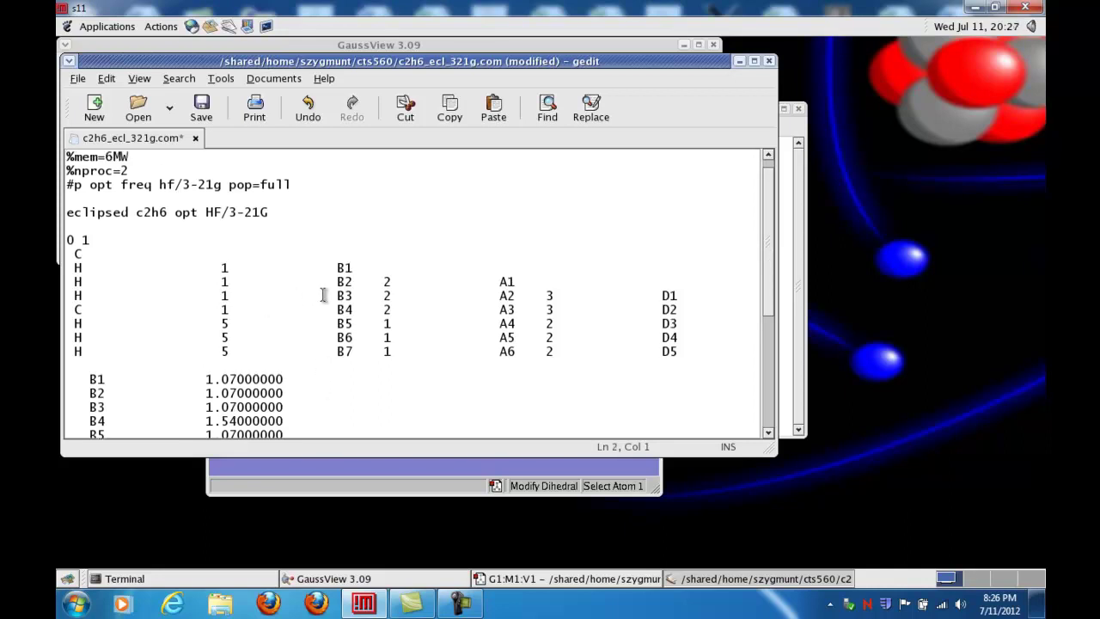
# Step: Save the edited input file and close gedit
pyautogui.click(203, 110)
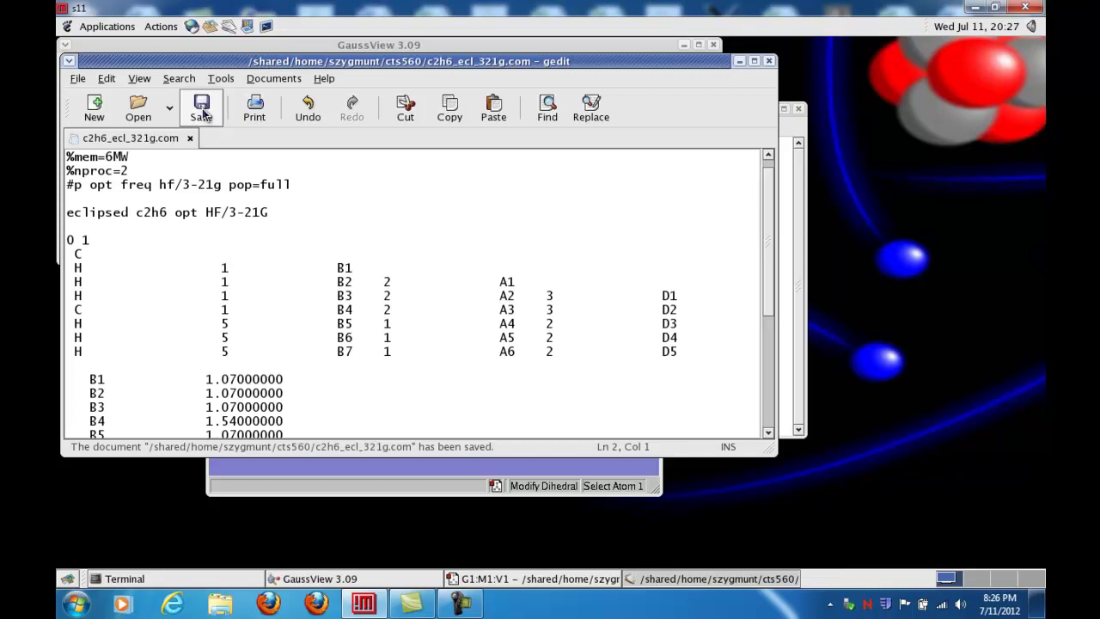
pyautogui.click(769, 62)
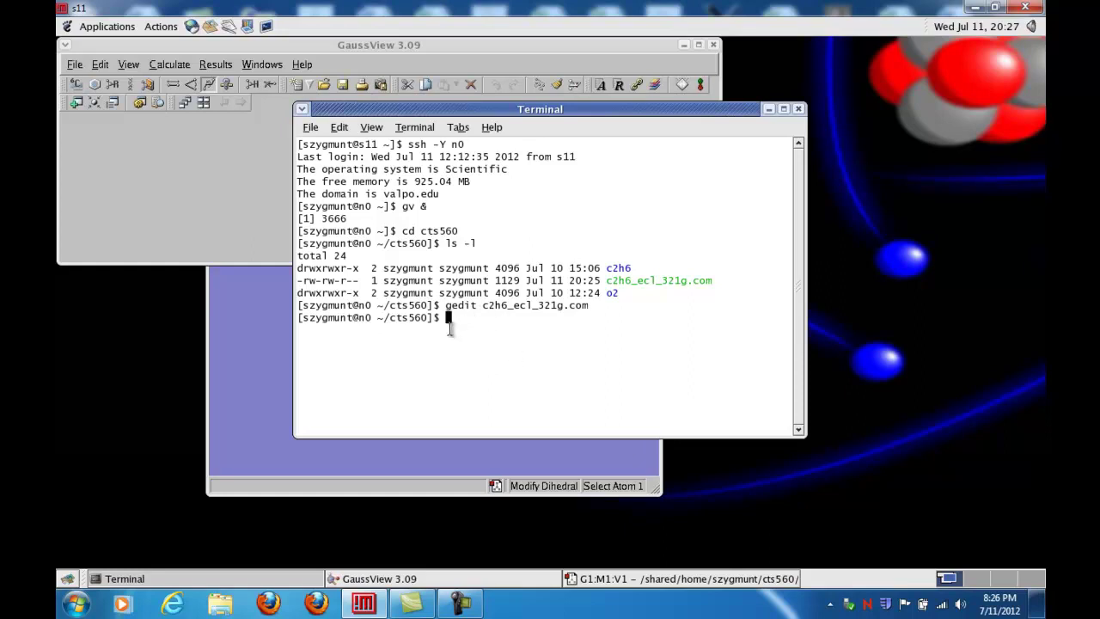
# Step: Return to the ethane model window in GaussView, move it slightly and rotate the molecule in side view
pyautogui.click(267, 344)
pyautogui.moveTo(331, 210); pyautogui.dragTo(333, 195)
pyautogui.moveTo(550, 313)
pyautogui.mouseDown()
pyautogui.moveTo(473, 341)
pyautogui.moveTo(553, 320)
pyautogui.mouseUp()
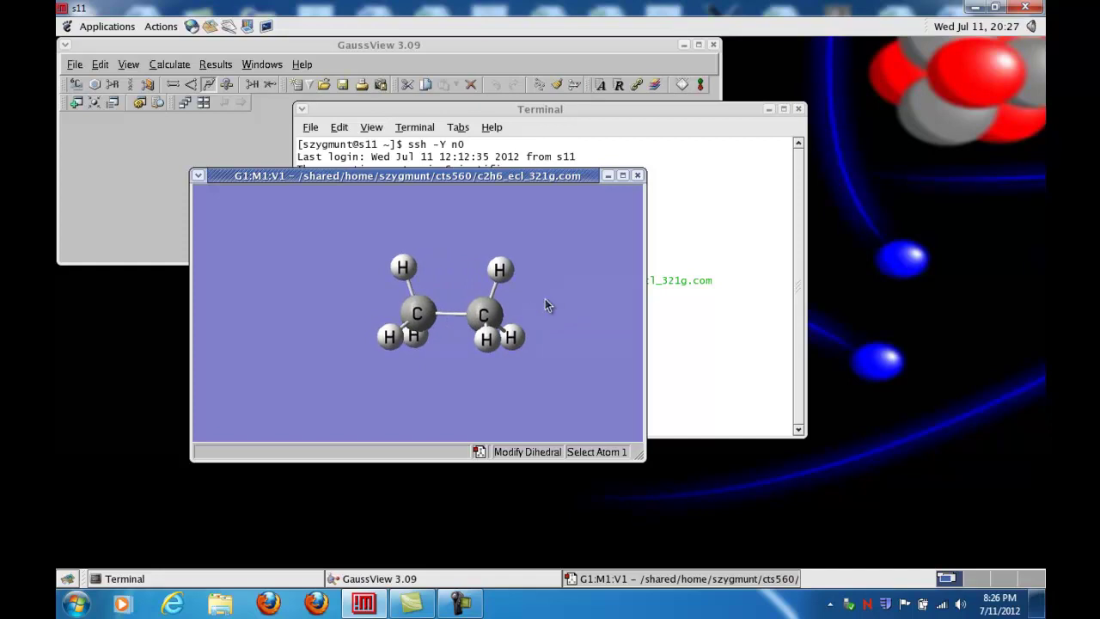